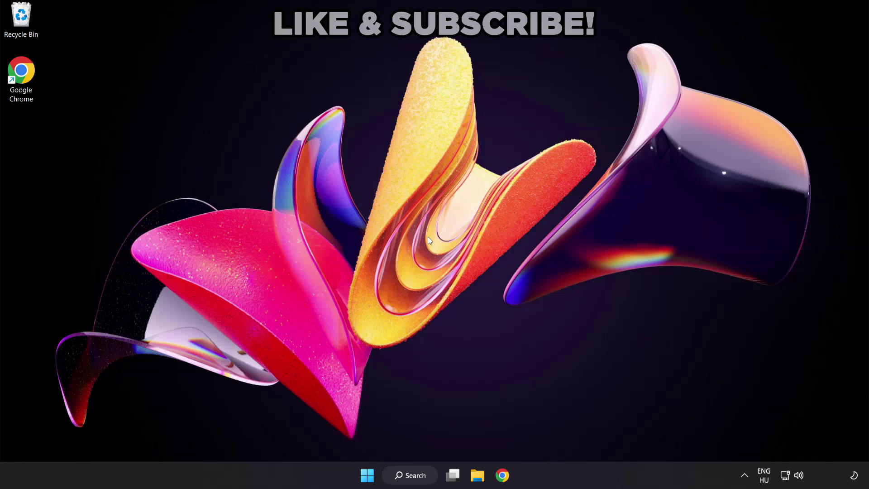
Open Windows Search to look up 'device manager'.
left_click(419, 477)
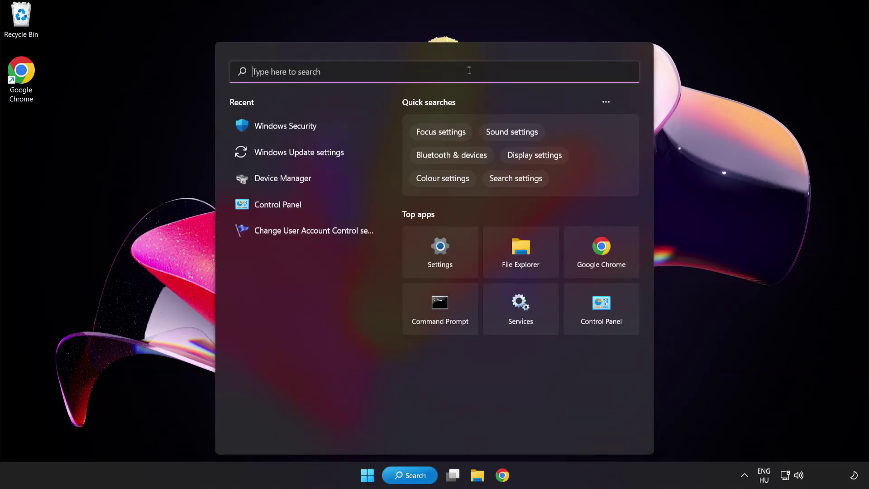
type("device ma")
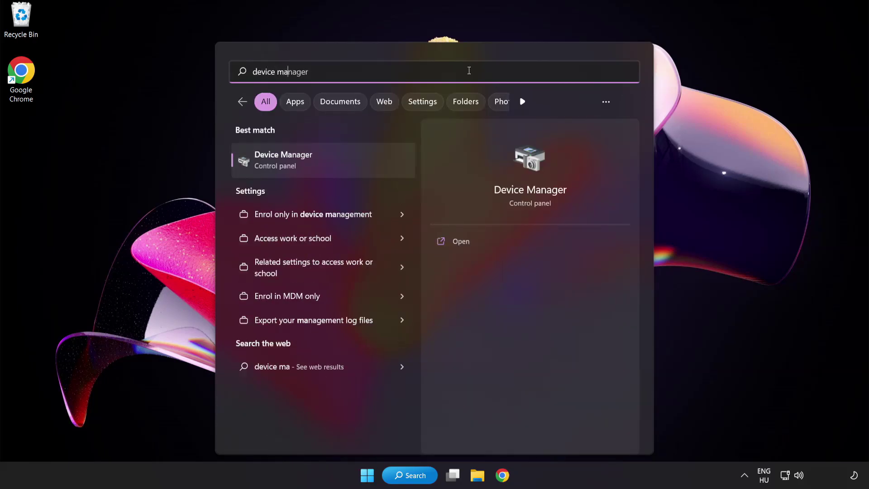
type("nager")
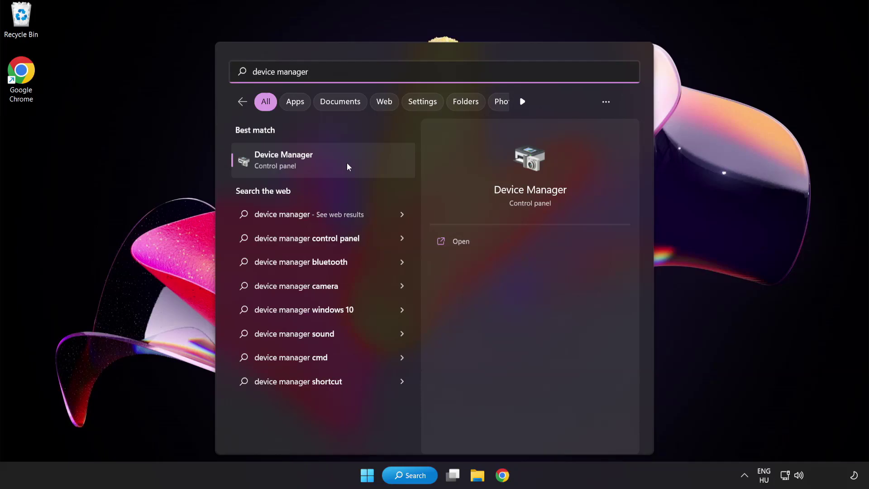
Launch Device Manager from the search results and expand Display adapters.
left_click(347, 162)
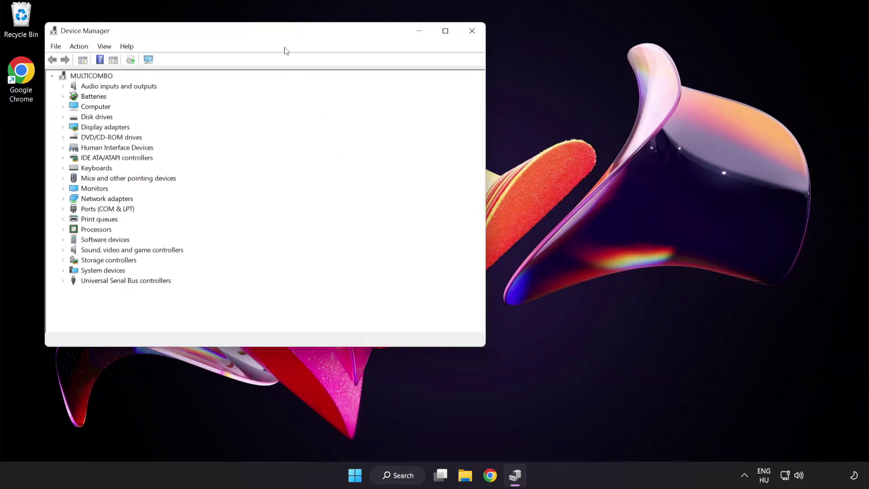
left_click_drag(281, 34, 427, 90)
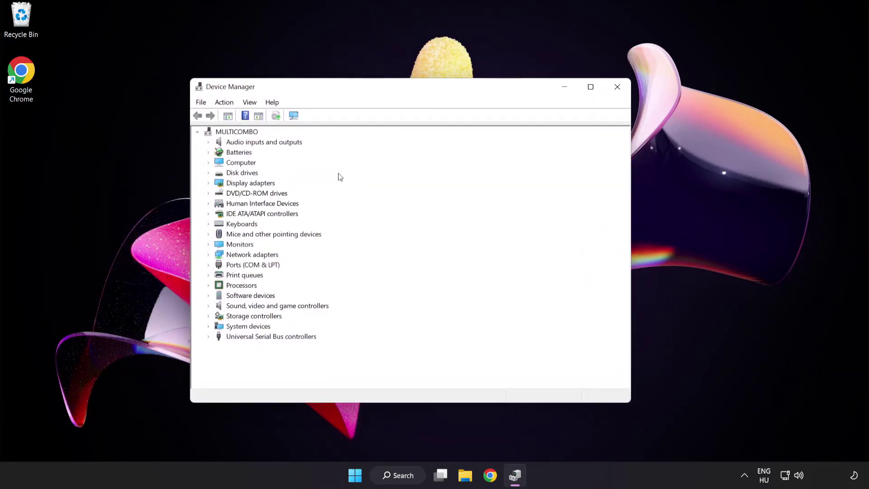
left_click(251, 183)
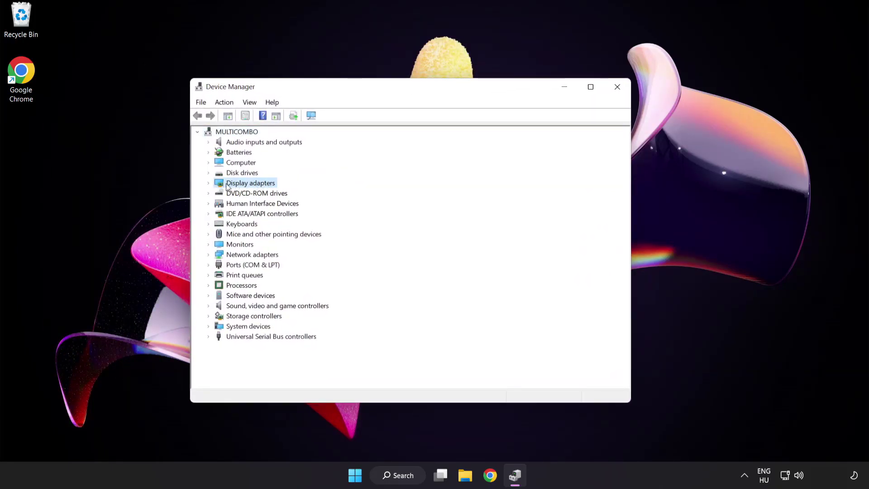
left_click(209, 187)
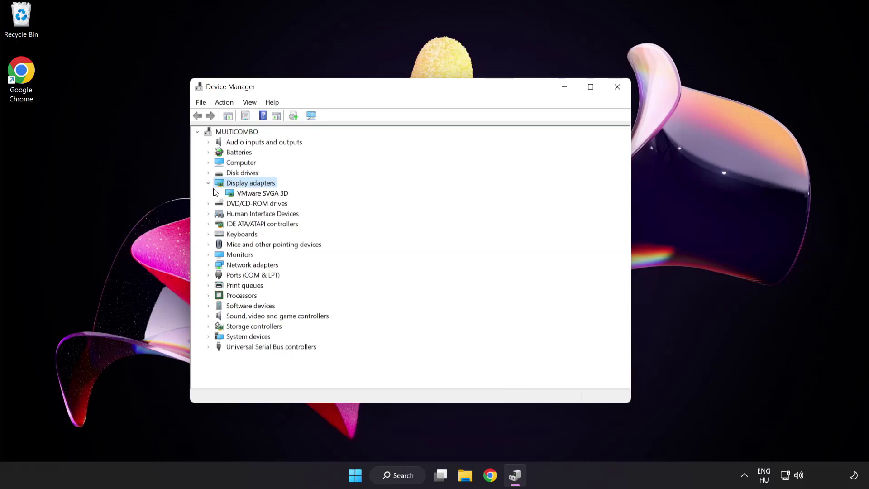
Auto-update the VMware SVGA 3D driver (already best), then close Device Manager.
left_click(231, 195)
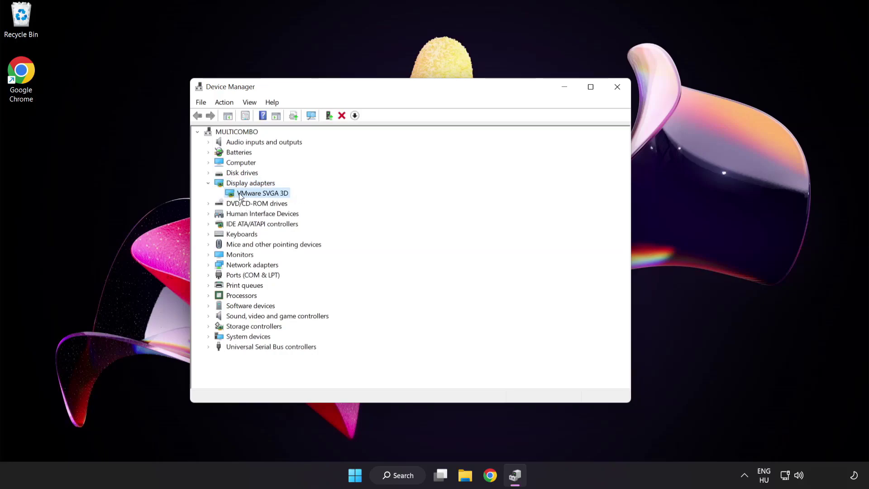
right_click(257, 197)
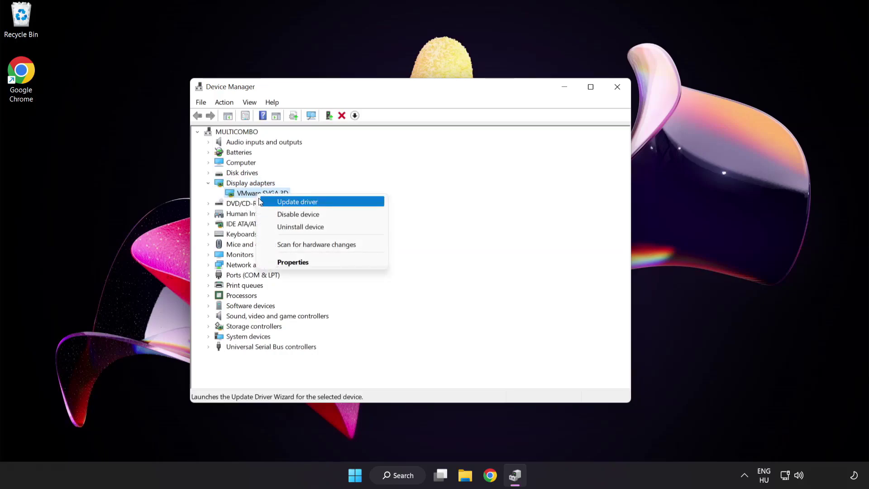
left_click(337, 201)
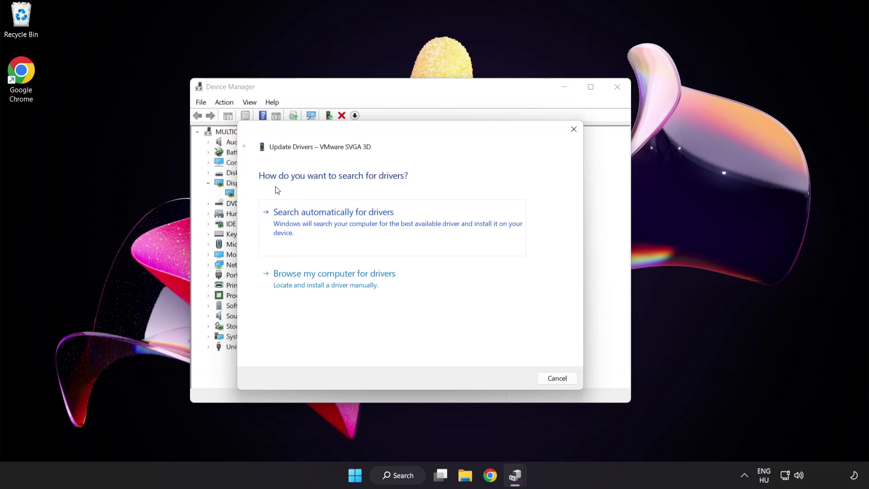
left_click(379, 224)
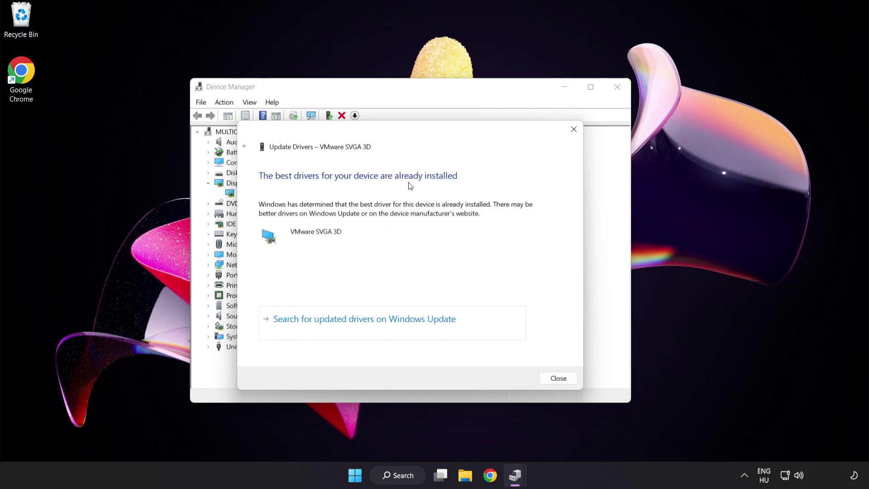
left_click(556, 380)
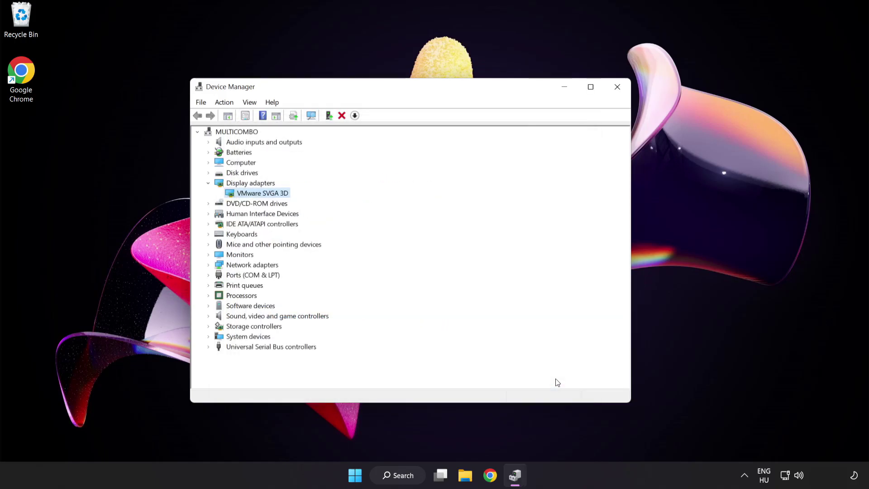
left_click(618, 88)
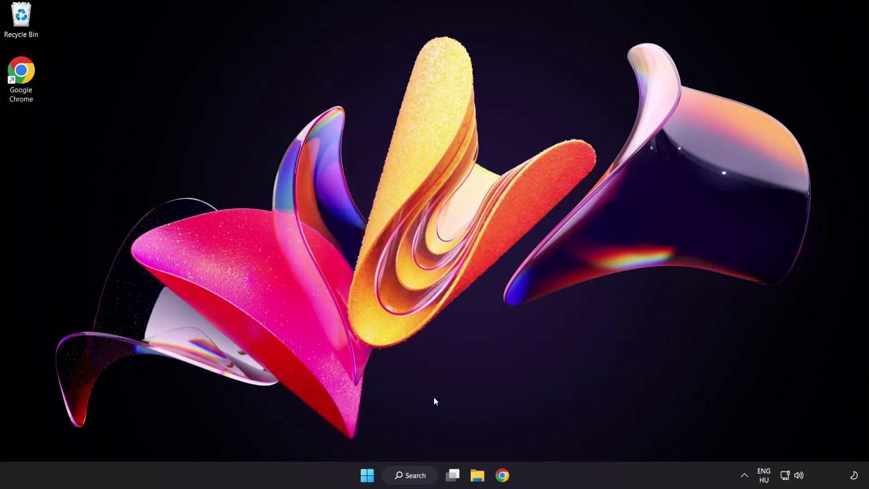
Open Windows Search to look up 'update'.
left_click(421, 480)
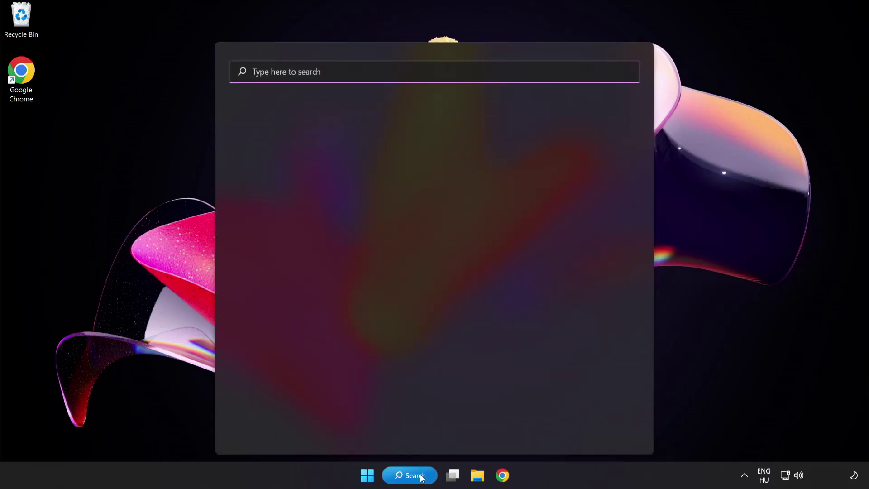
type("update")
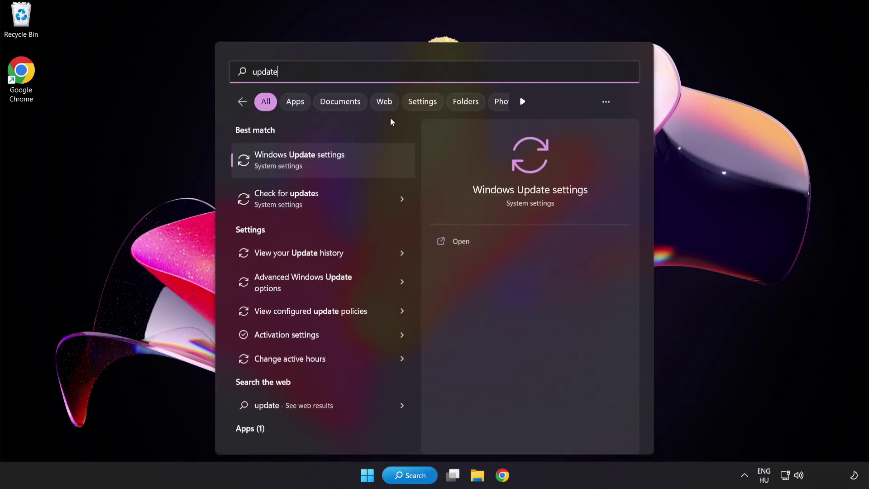
Open Windows Update, run Check for updates (up to date), and close Settings.
left_click(332, 164)
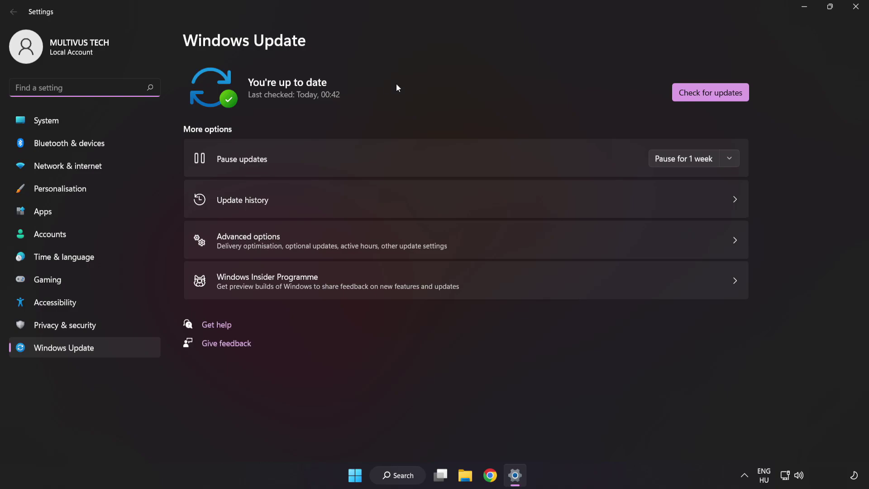
left_click(708, 97)
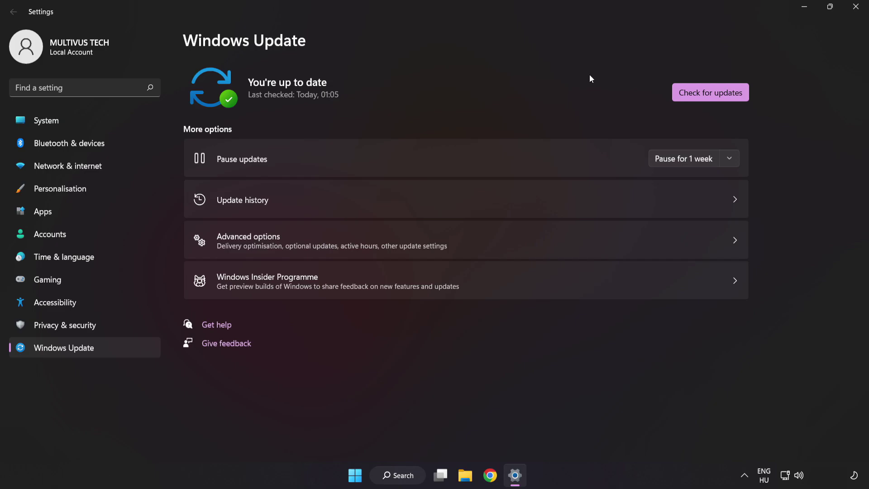
left_click(855, 10)
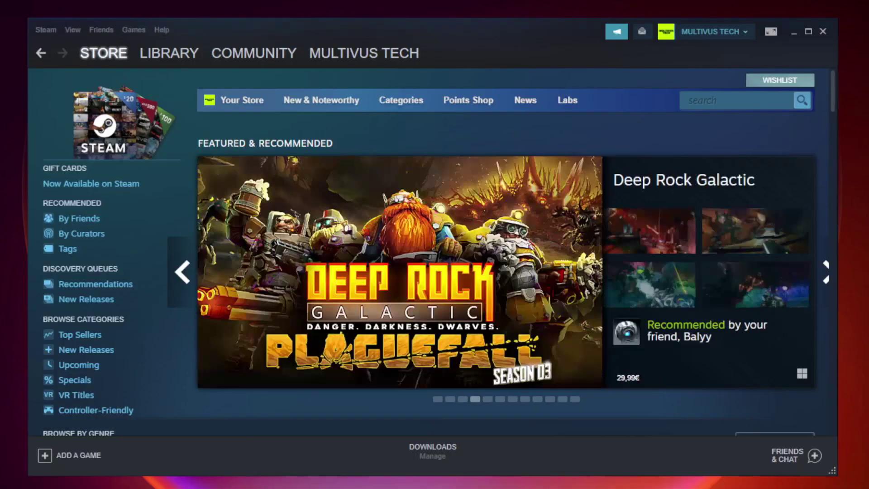
mouse_move(169, 54)
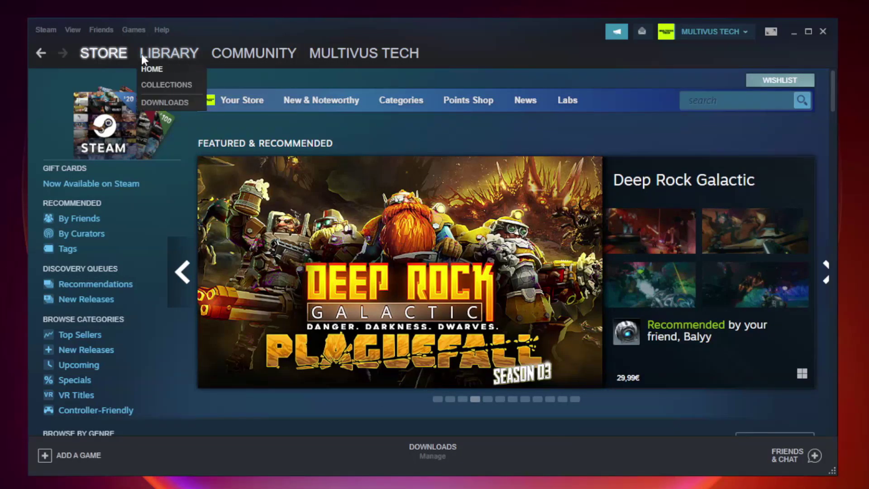
Go to the Steam Library and bring up YOUR NOT WORKING GAME's context menu.
left_click(175, 58)
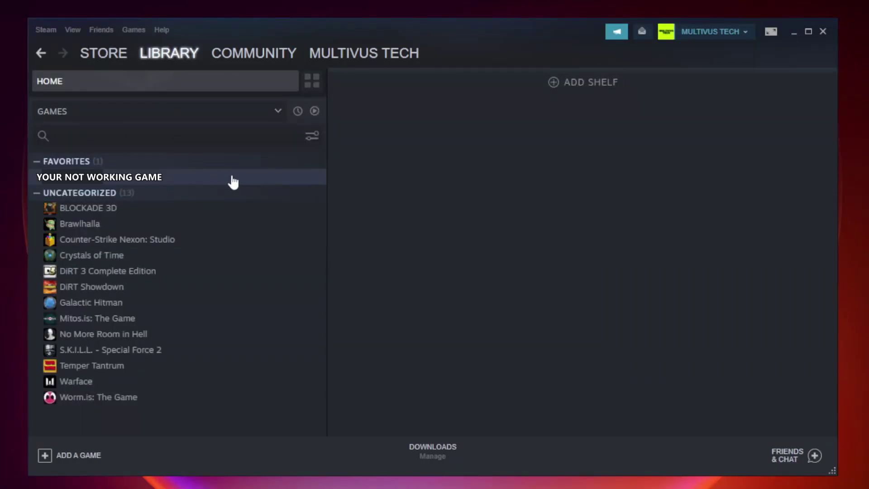
right_click(189, 181)
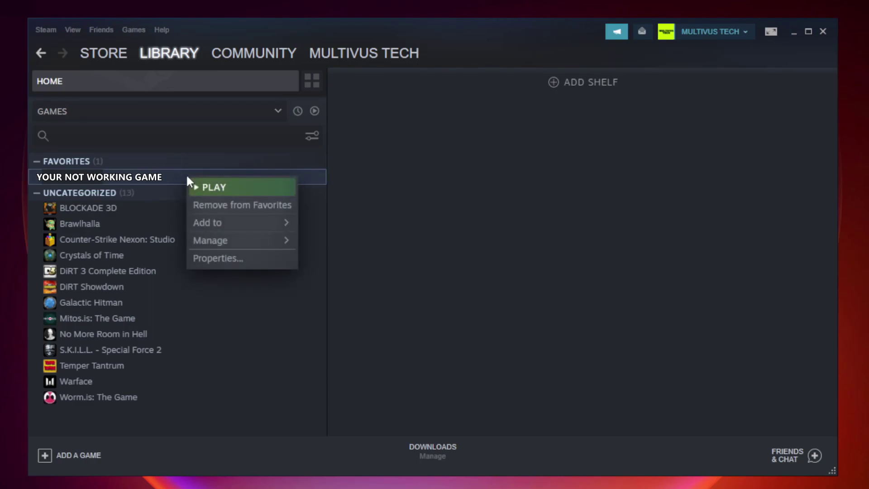
Verify the game's files from Properties > Local Files, validating all 9192 files.
left_click(240, 261)
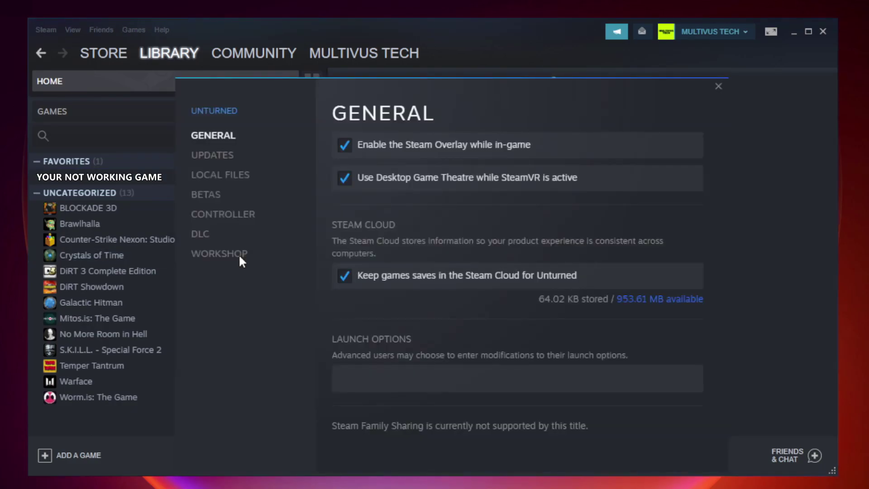
left_click(231, 181)
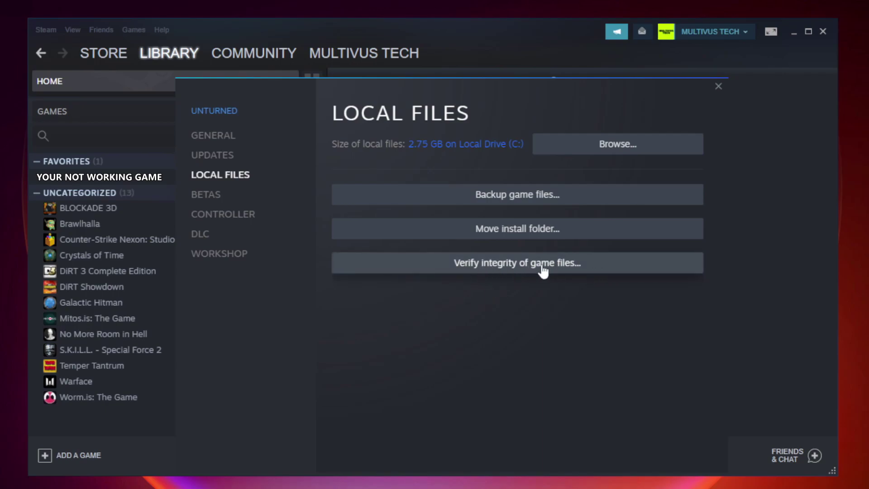
left_click(527, 272)
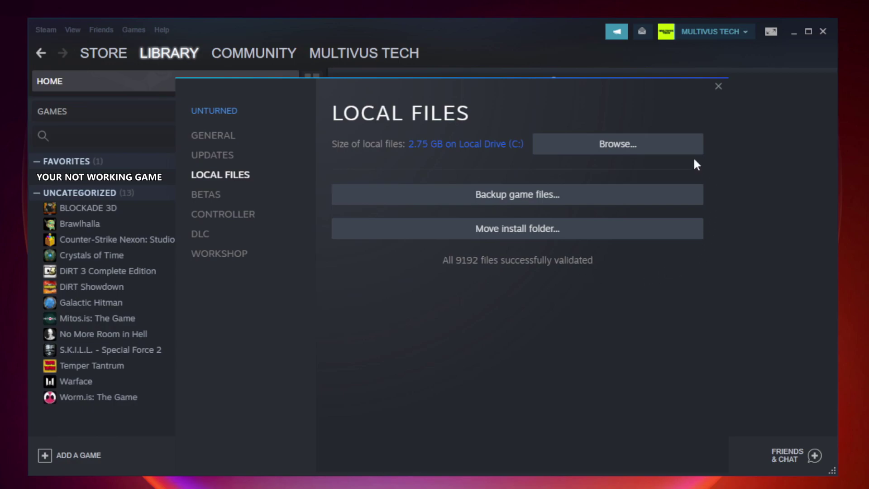
Open the game's install folder and the YOUR NOT WORKING GAME shortcut's Properties.
left_click(623, 155)
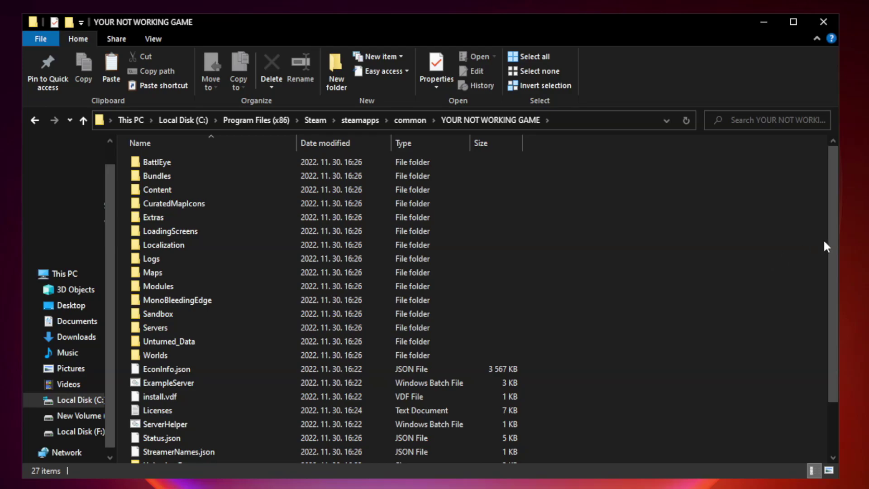
left_click_drag(834, 237, 835, 312)
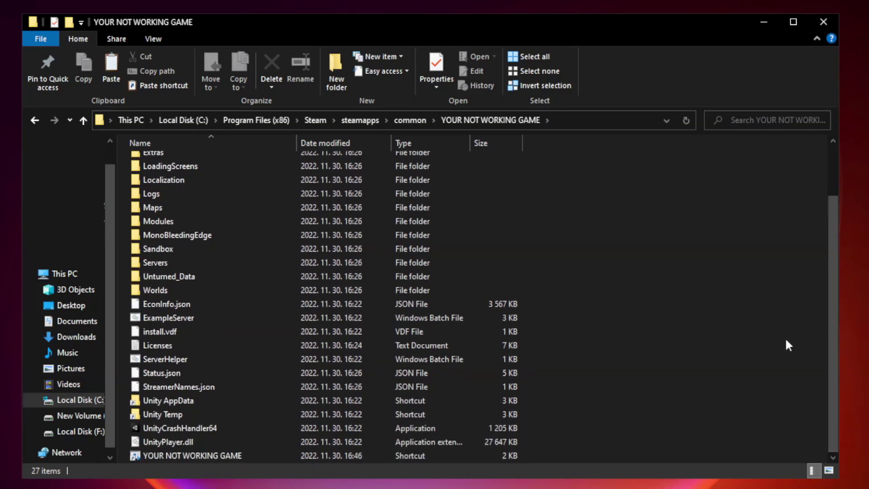
left_click(345, 453)
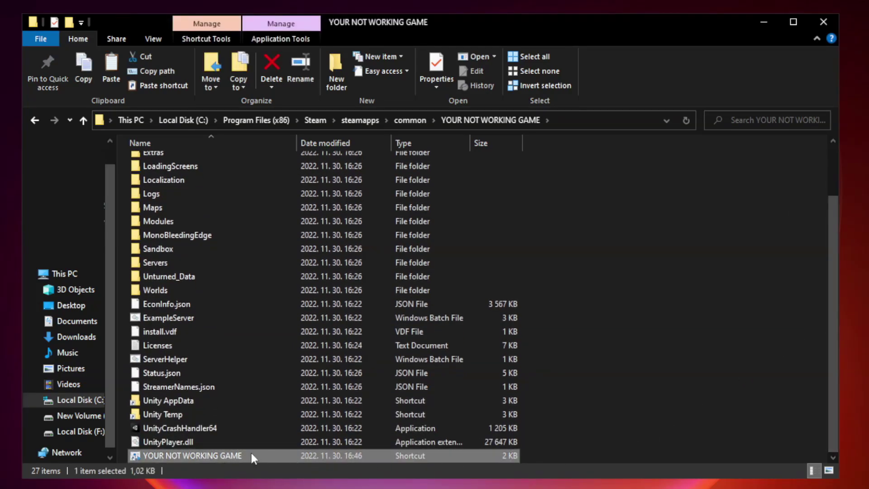
right_click(295, 453)
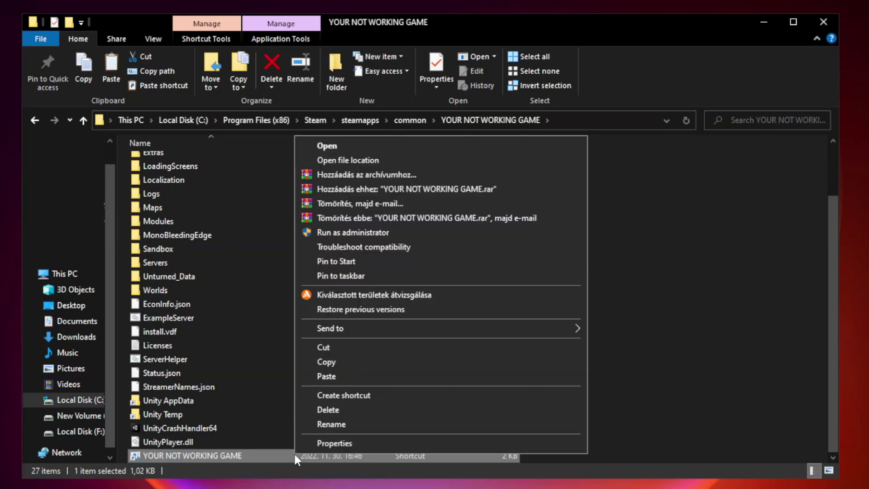
left_click(439, 446)
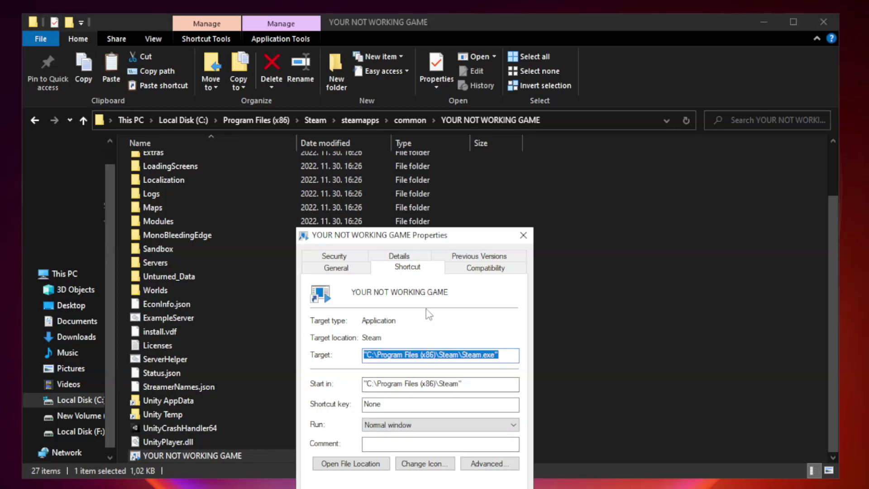
mouse_move(430, 237)
left_mouse_down()
mouse_move(448, 116)
mouse_move(432, 99)
left_mouse_up()
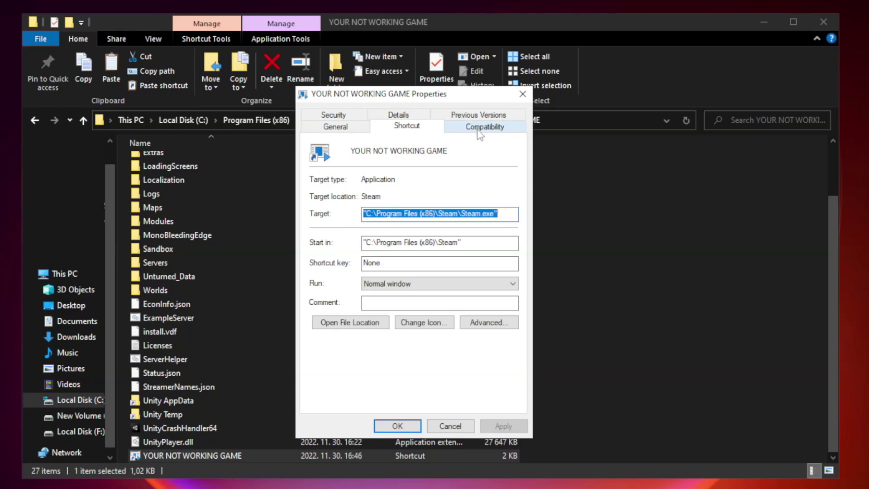
Give the shortcut Windows 8 compatibility, admin rights, and no fullscreen optimizations; apply.
left_click(484, 128)
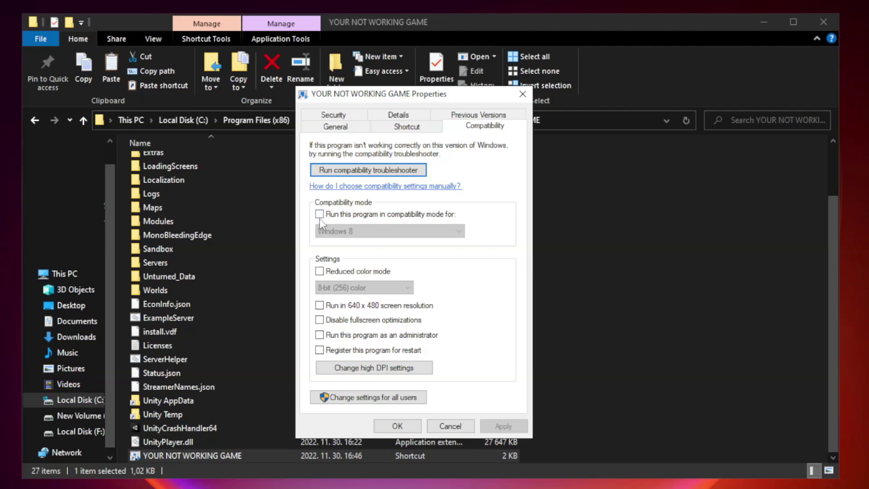
left_click(347, 216)
left_click(391, 231)
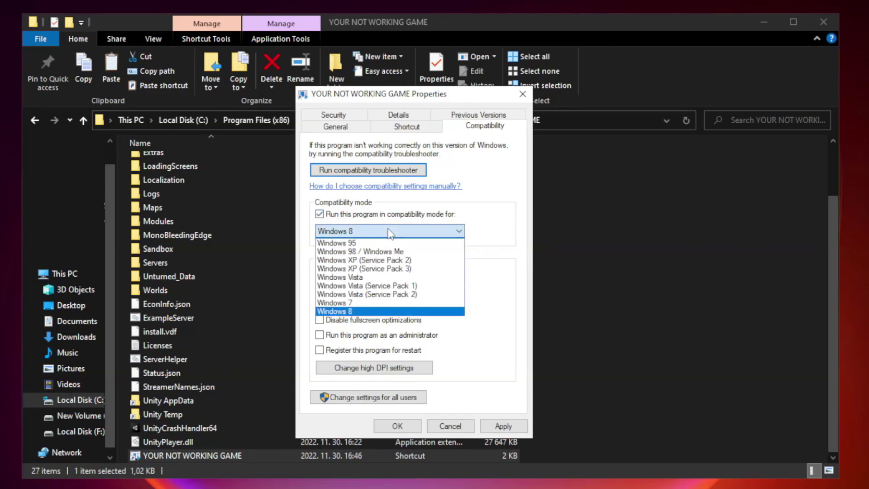
left_click(369, 312)
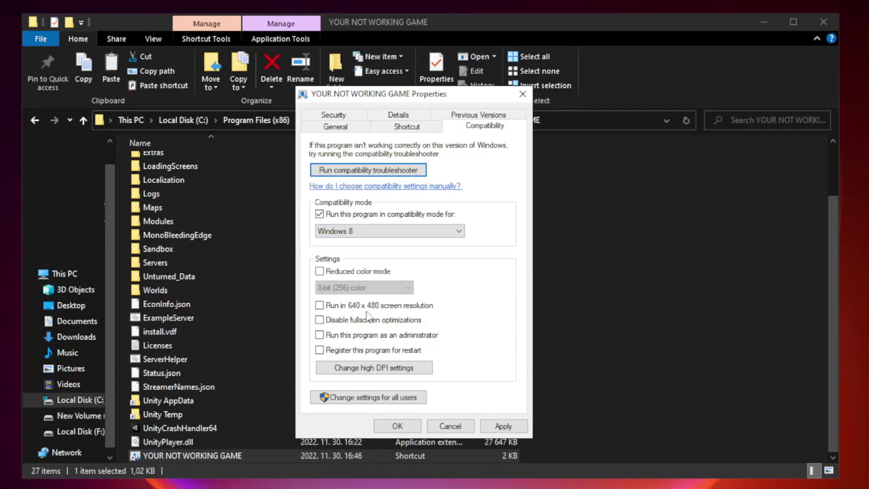
left_click(341, 321)
left_click(344, 340)
left_click(503, 426)
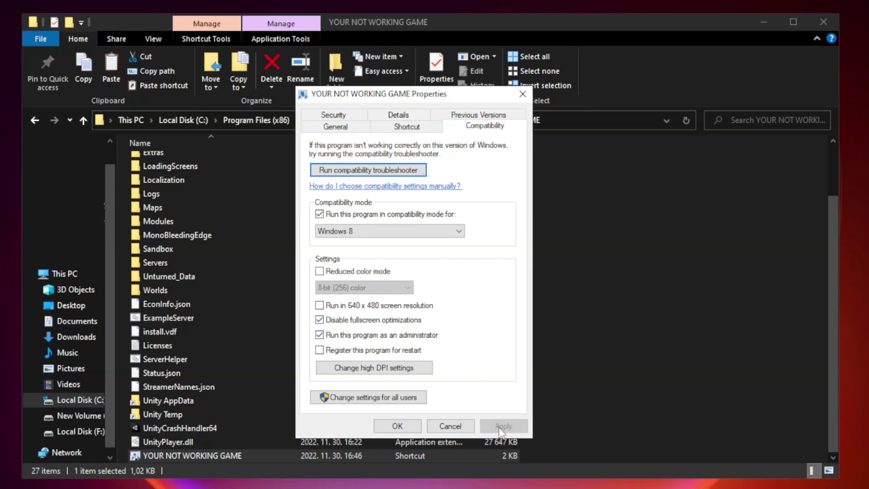
left_click(397, 426)
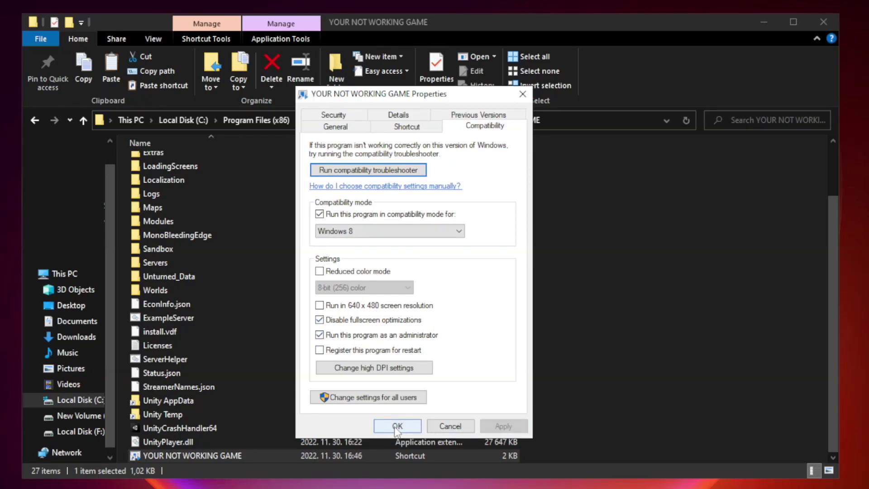
left_click(397, 427)
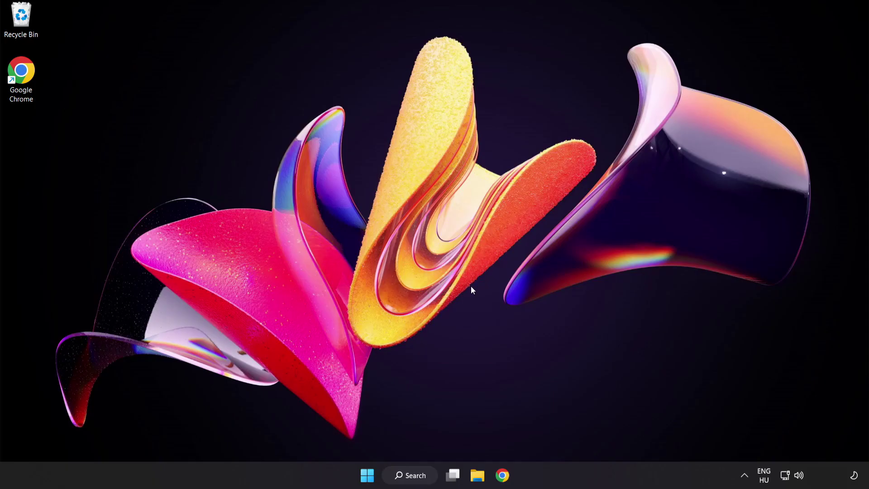
Launch Task Manager from the Start button's quick-access menu.
right_click(368, 476)
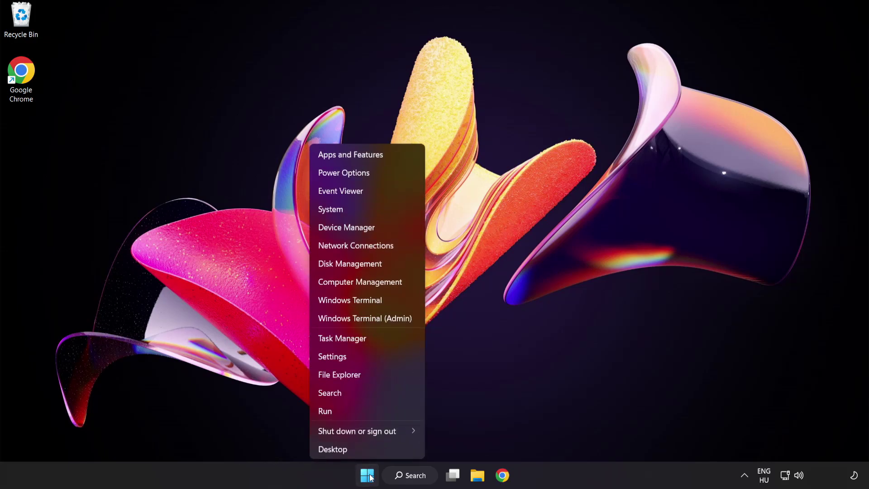
left_click(376, 338)
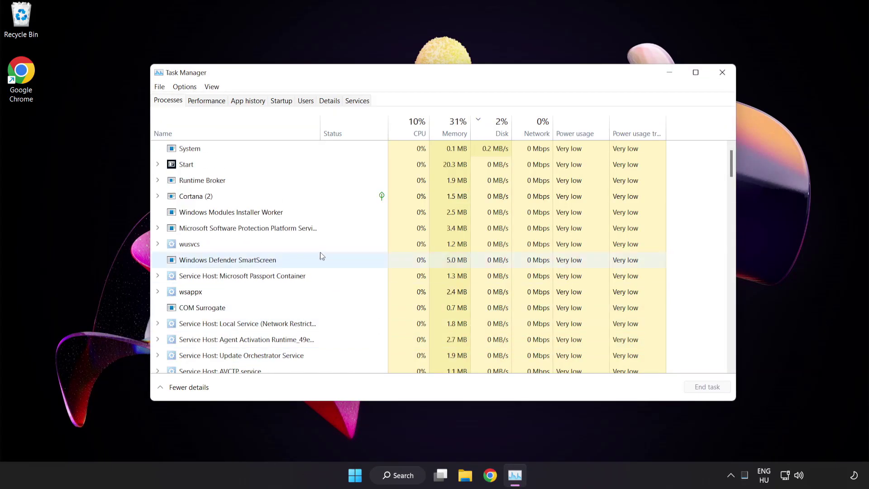
Disable Cortana and Phone Link on the Startup apps list.
left_click(287, 102)
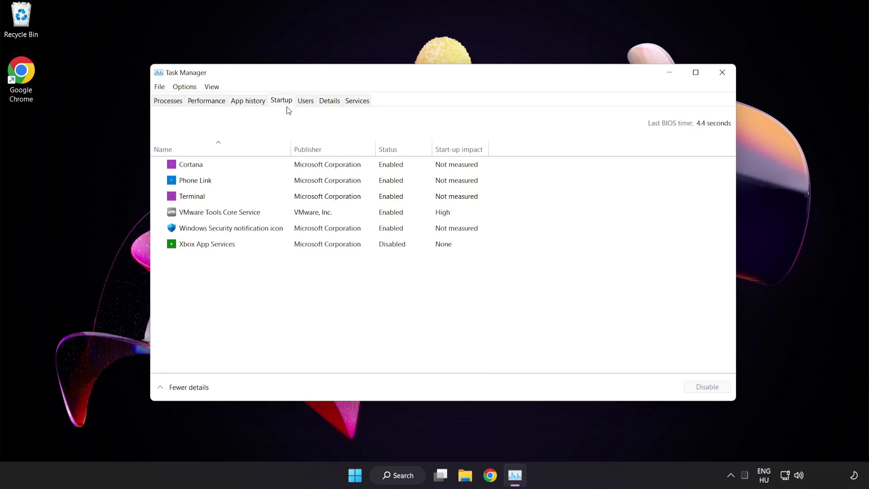
left_click(288, 170)
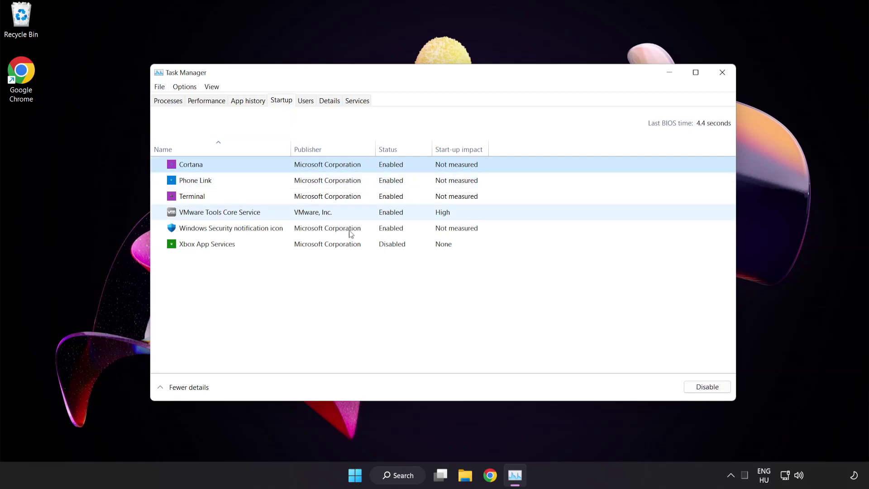
left_click(712, 391)
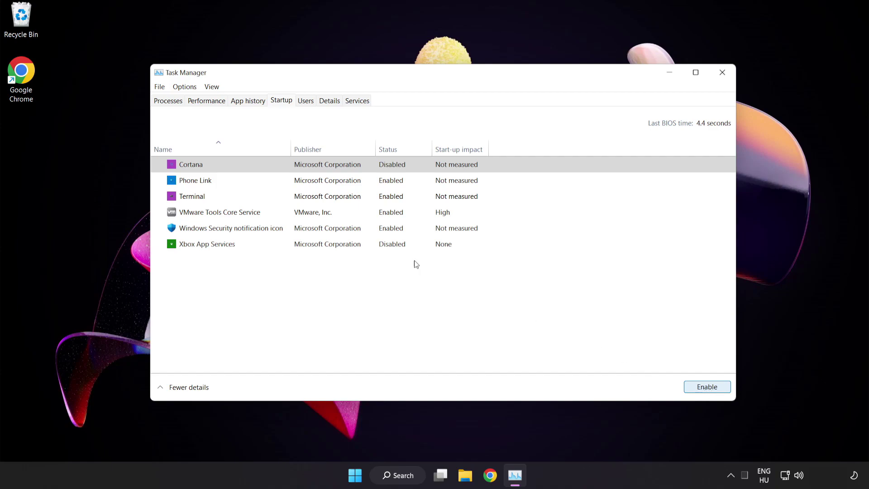
left_click(269, 179)
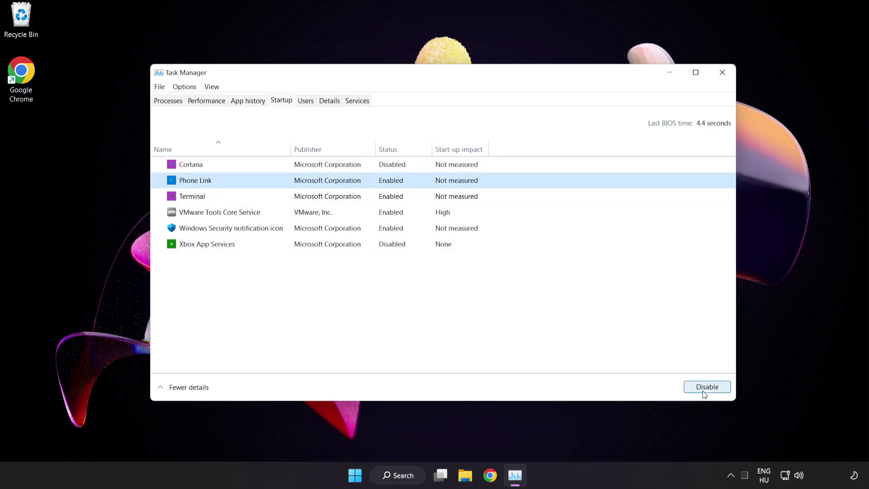
left_click(705, 391)
Disable Terminal and the Windows Security notification icon at startup, then close Task Manager.
left_click(275, 197)
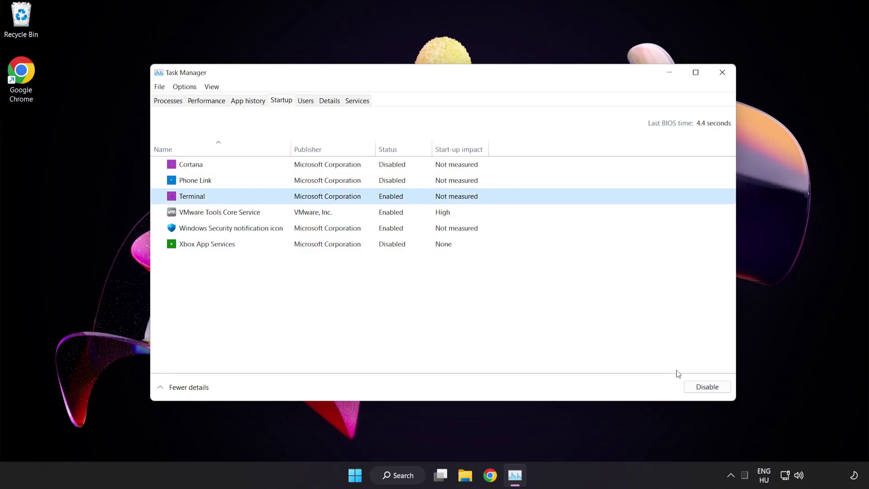
left_click(707, 386)
left_click(293, 228)
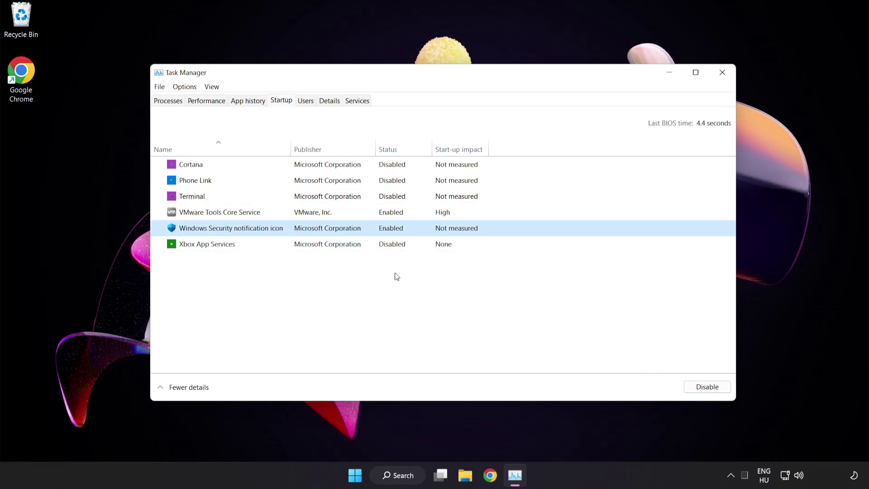
left_click(707, 386)
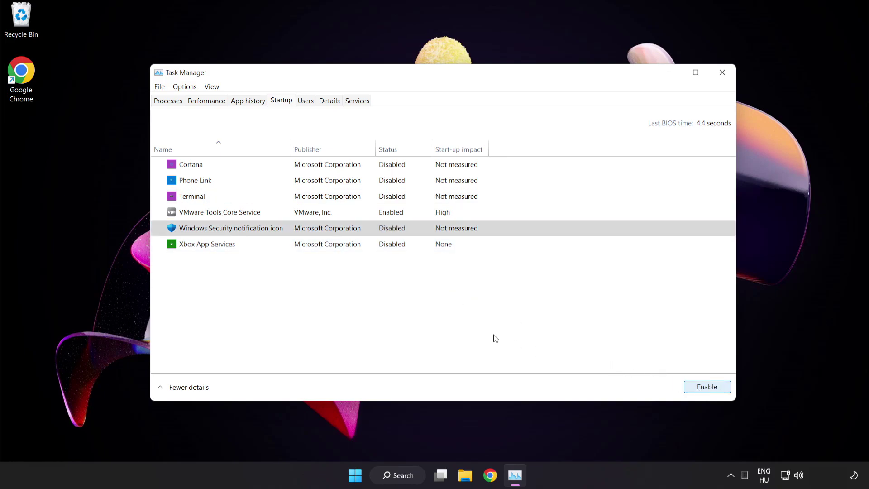
left_click(723, 73)
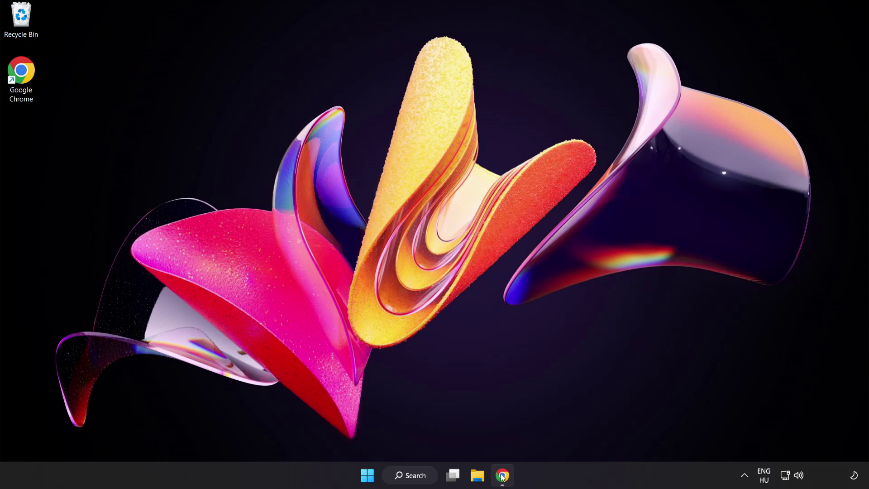
Return to the DirectX download page in the browser and select part of its web address.
left_click(503, 474)
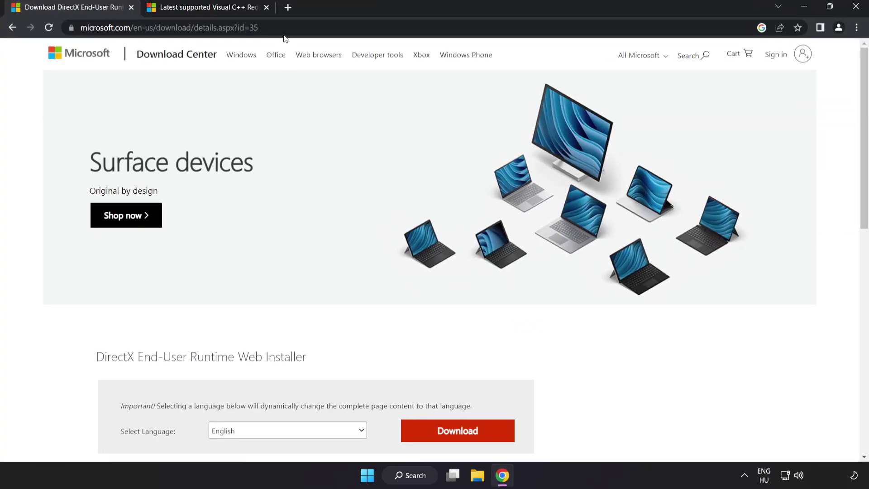
left_click(284, 27)
left_click_drag(259, 28, 245, 27)
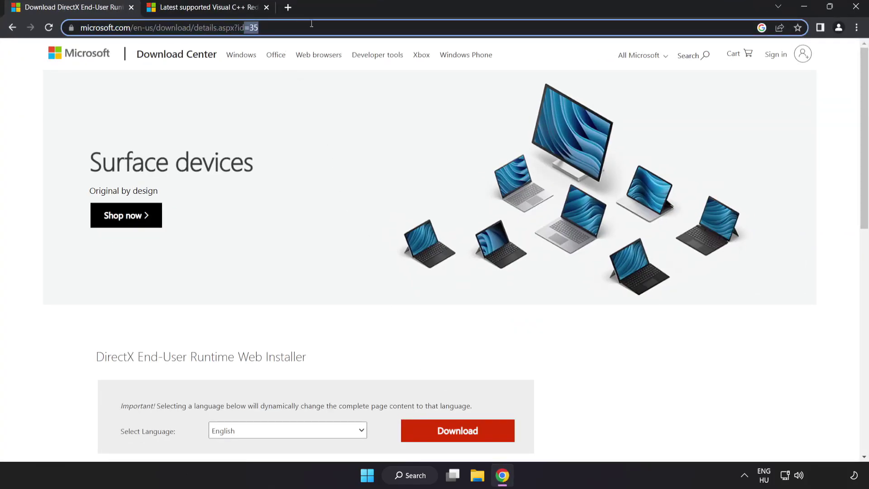
left_click(608, 369)
scroll(607, 368, "down", 2)
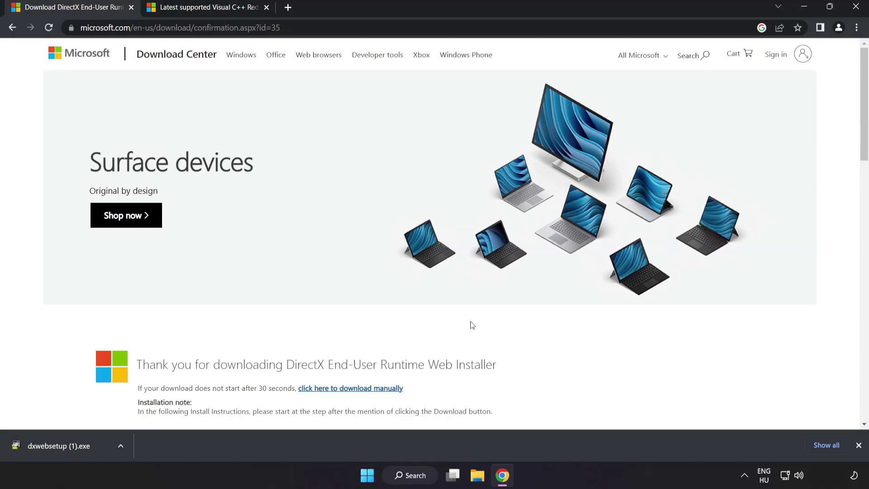
Run the DirectX installer, accepting the license and declining the Bing Bar, through to finish.
left_click(73, 447)
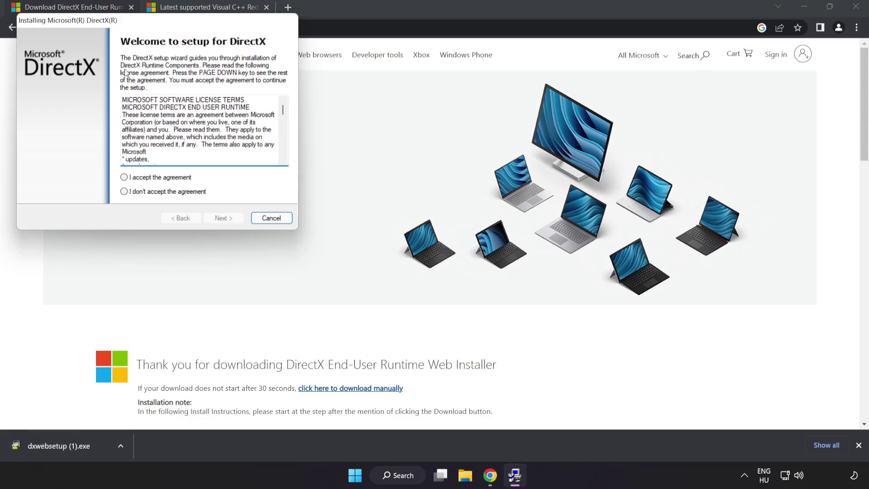
left_click_drag(129, 20, 395, 113)
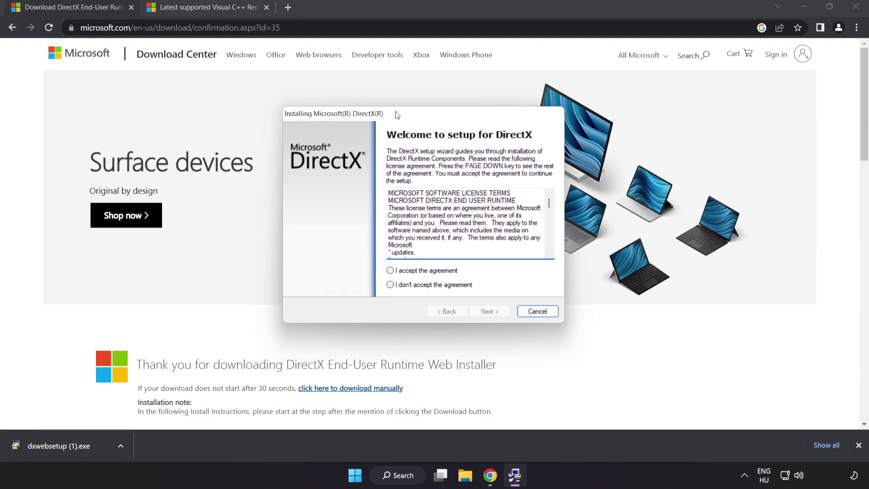
left_click_drag(549, 203, 551, 252)
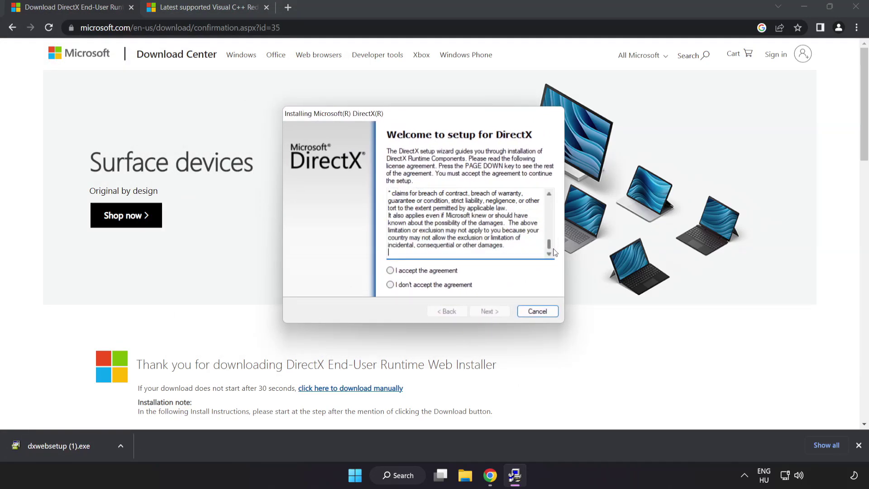
left_click(408, 272)
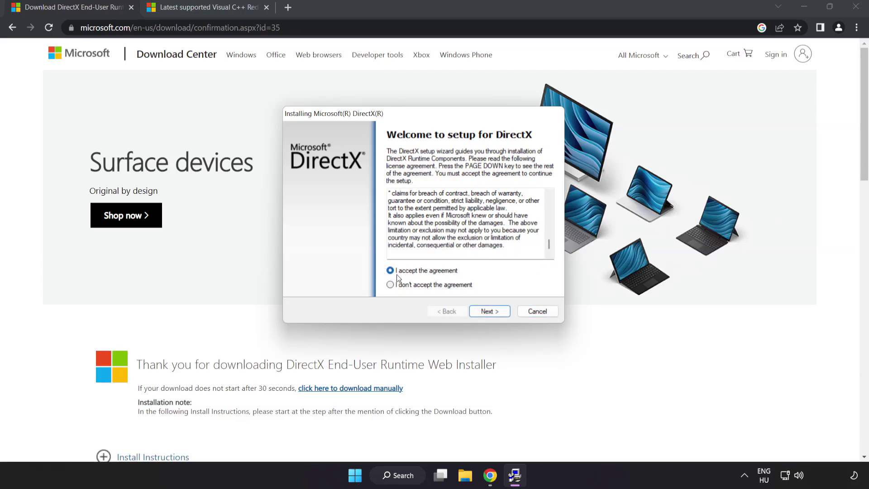
left_click(489, 314)
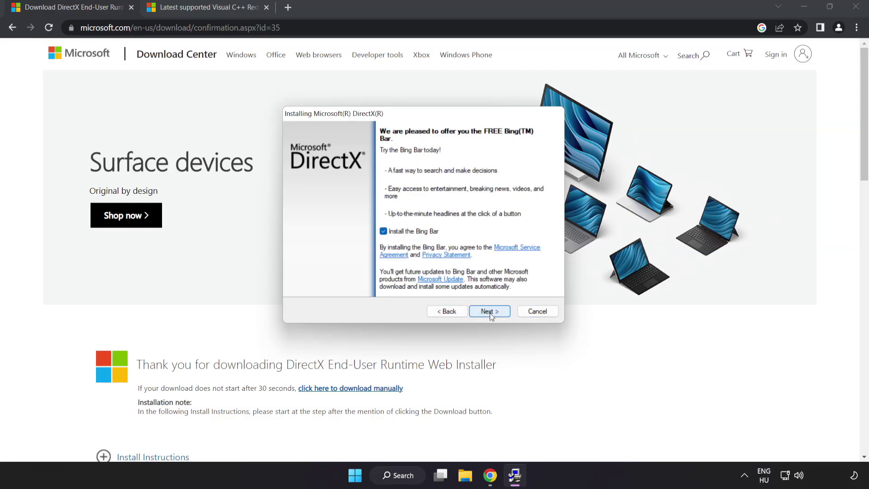
left_click(384, 232)
left_click(492, 312)
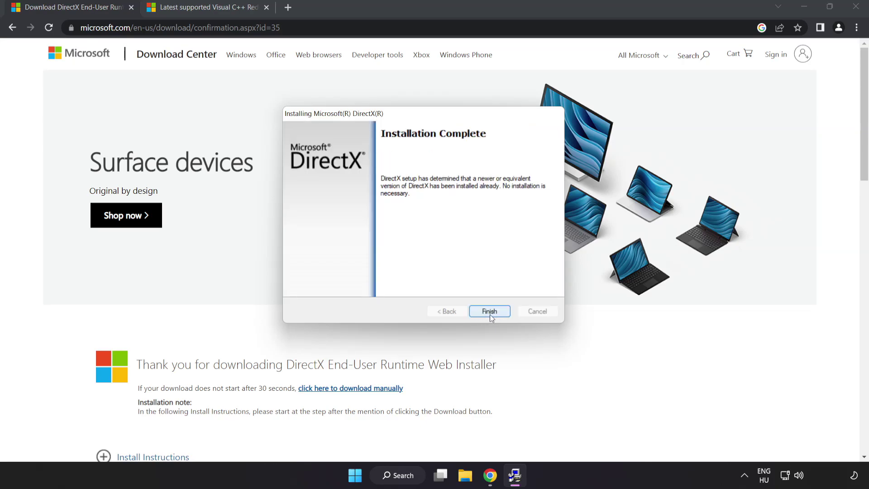
left_click(490, 312)
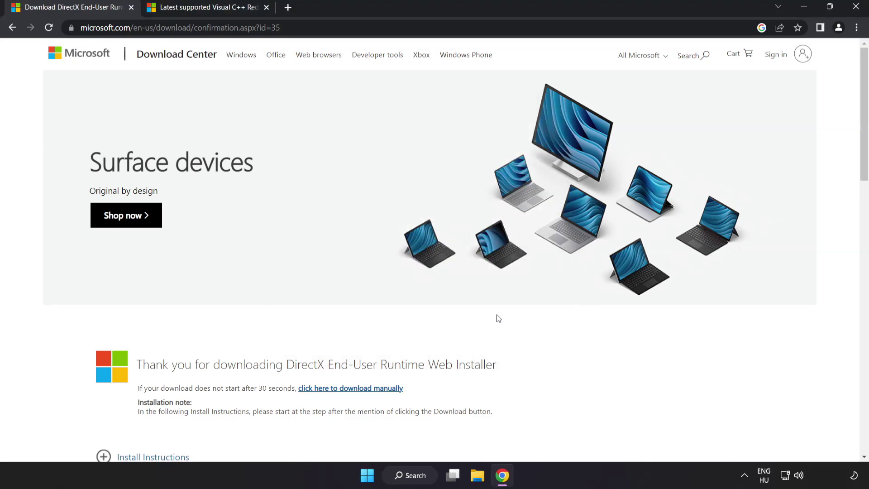
Close the DirectX page and download the ARM64 and x86 vc_redist packages.
left_click(132, 7)
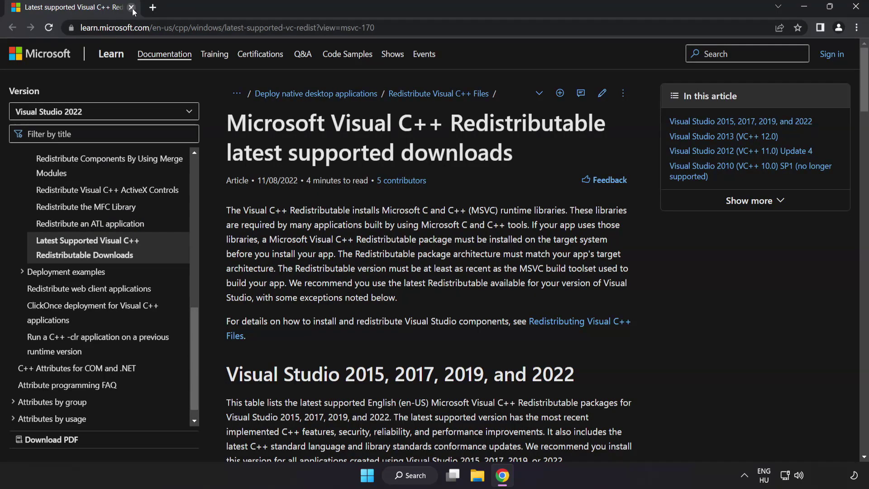
left_click(415, 27)
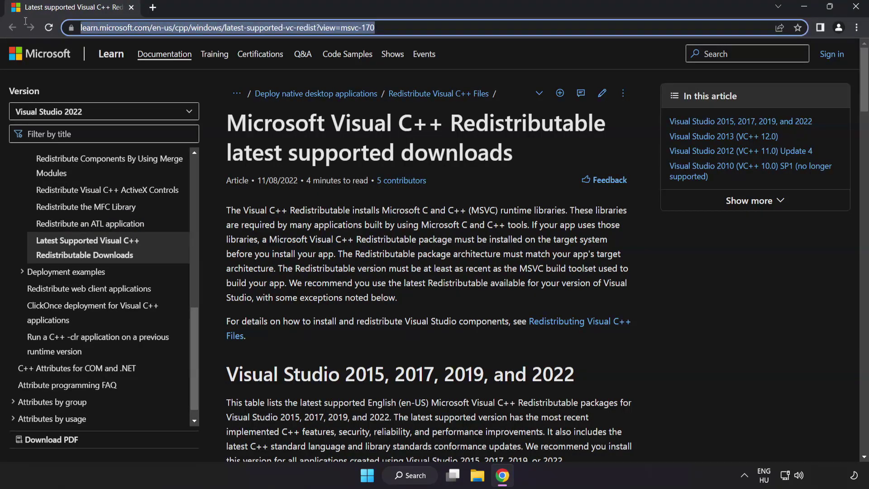
left_click(436, 133)
mouse_move(864, 76)
left_mouse_down()
mouse_move(861, 134)
mouse_move(860, 126)
left_mouse_up()
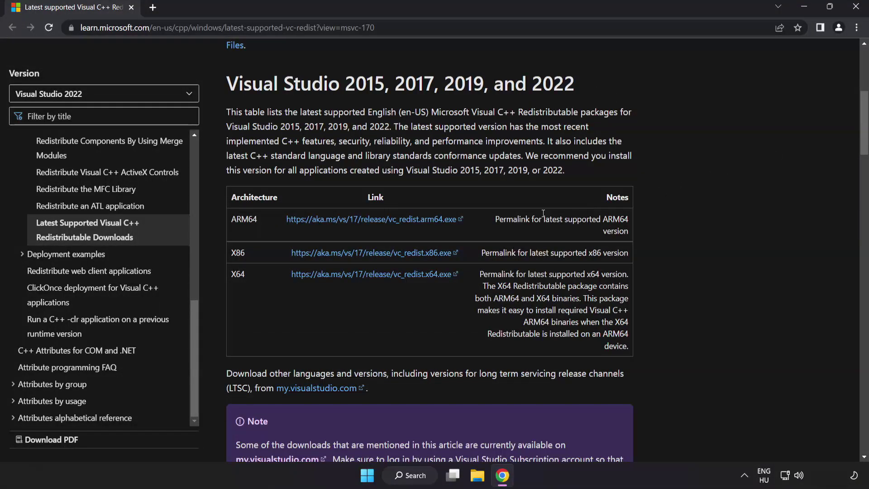
left_click(360, 220)
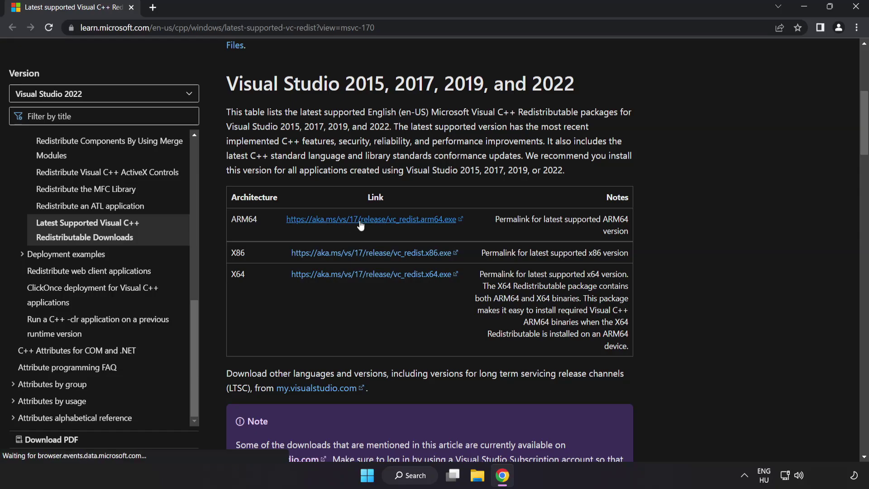
left_click(370, 253)
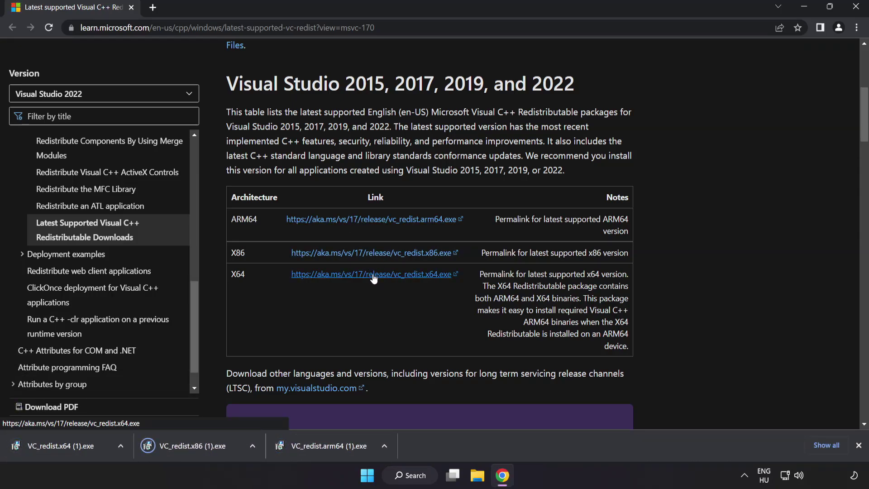
Attempt the ARM64 Visual C++ redistributable install, which fails.
left_click(327, 448)
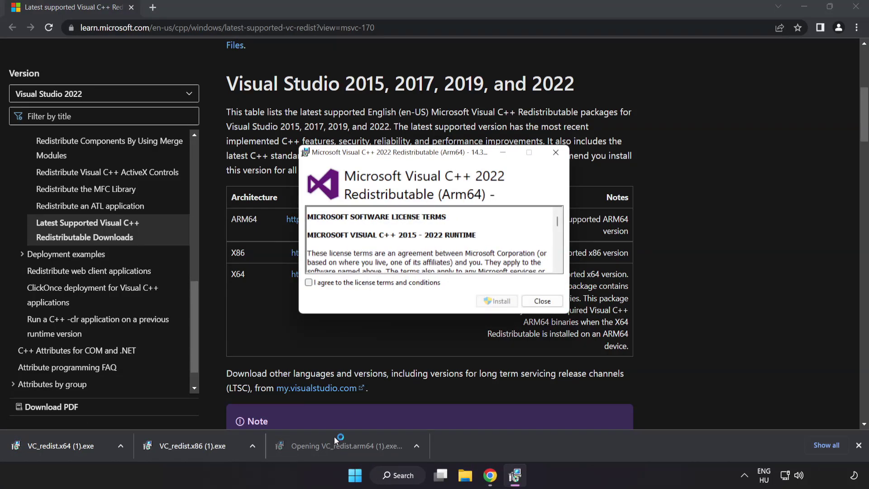
left_click_drag(557, 222, 557, 267)
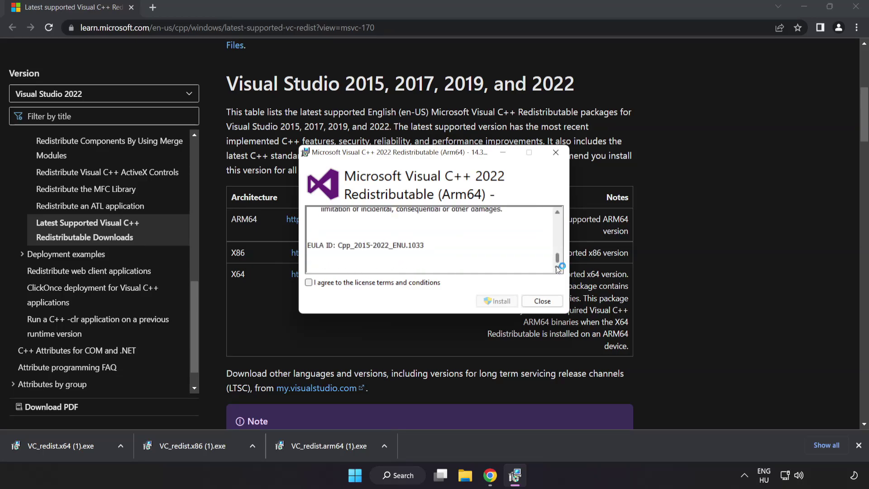
left_click(309, 283)
left_click(496, 302)
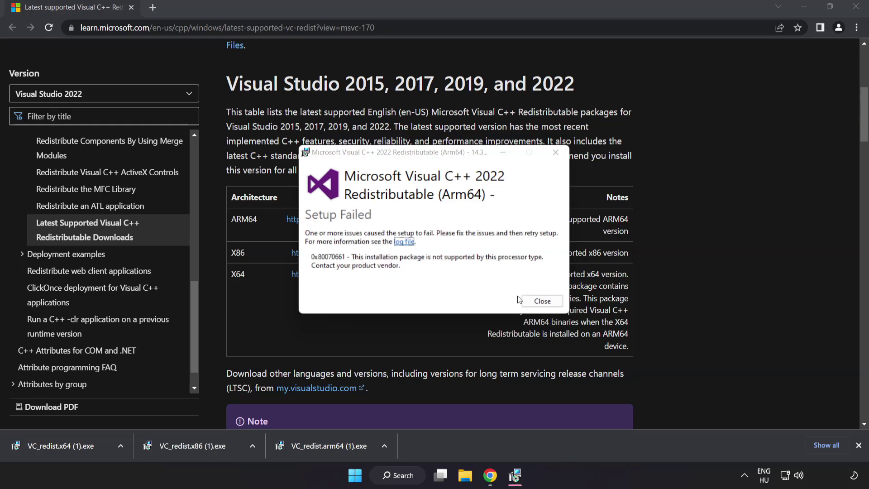
left_click(543, 301)
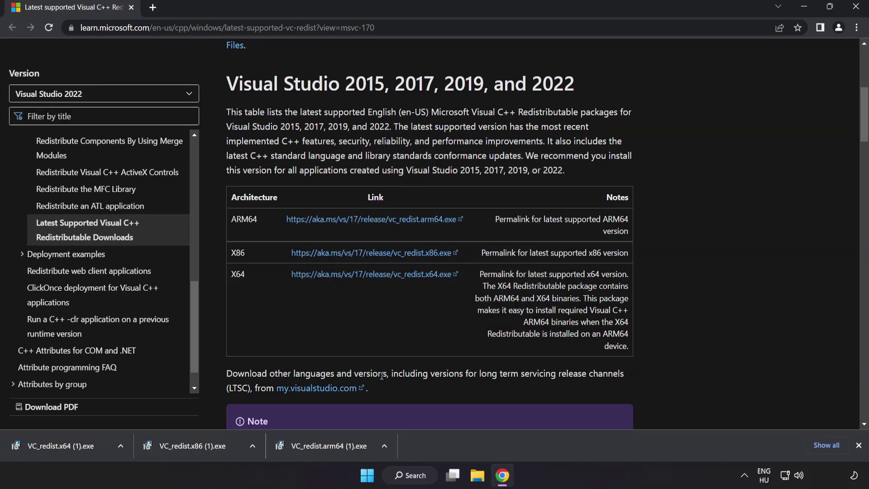
Install the x86 redistributable, attempt the failing x64 one, then close the browser.
left_click(196, 447)
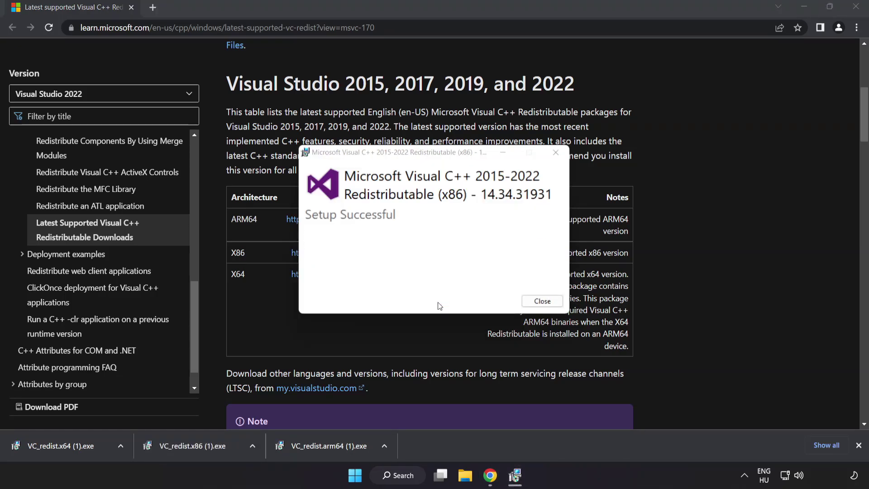
left_click(542, 302)
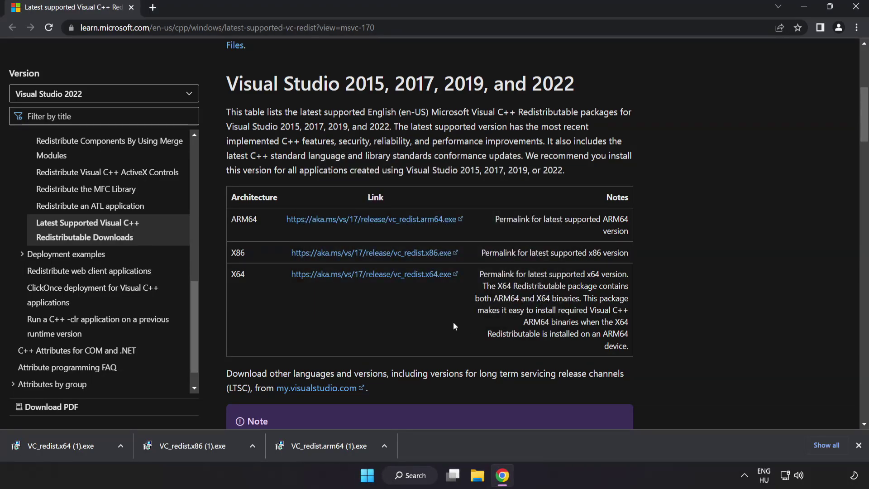
left_click(79, 444)
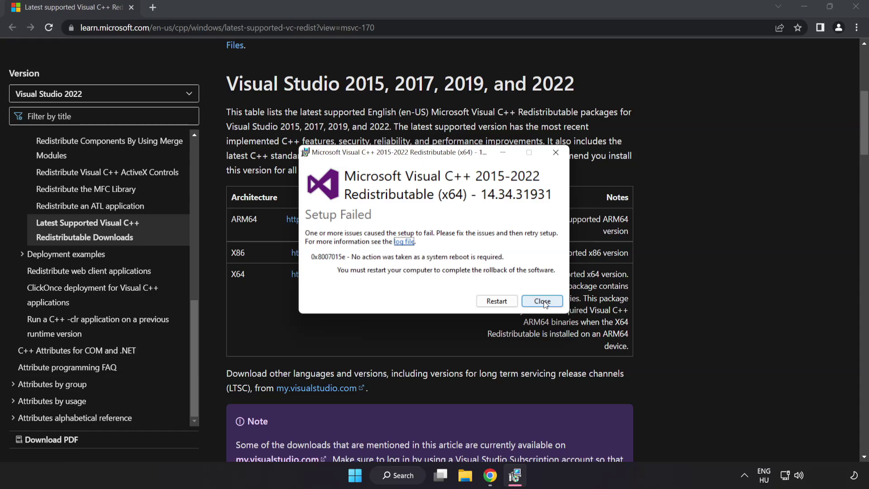
left_click(542, 301)
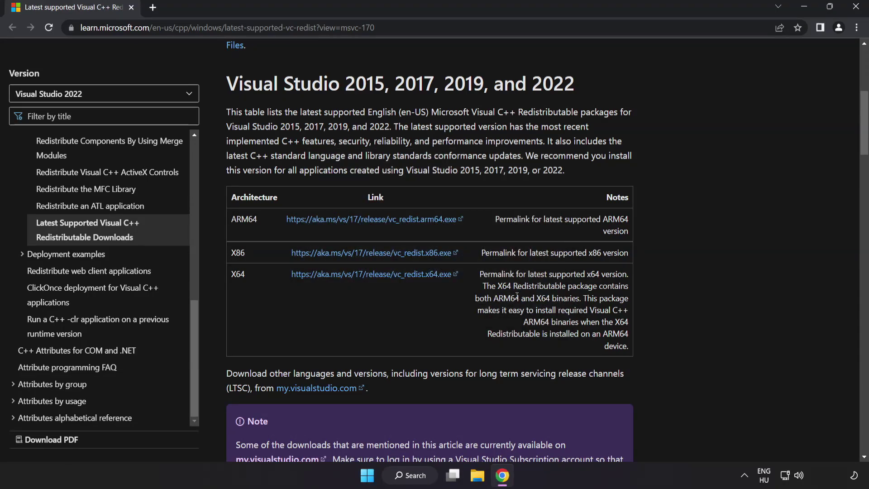
left_click(856, 8)
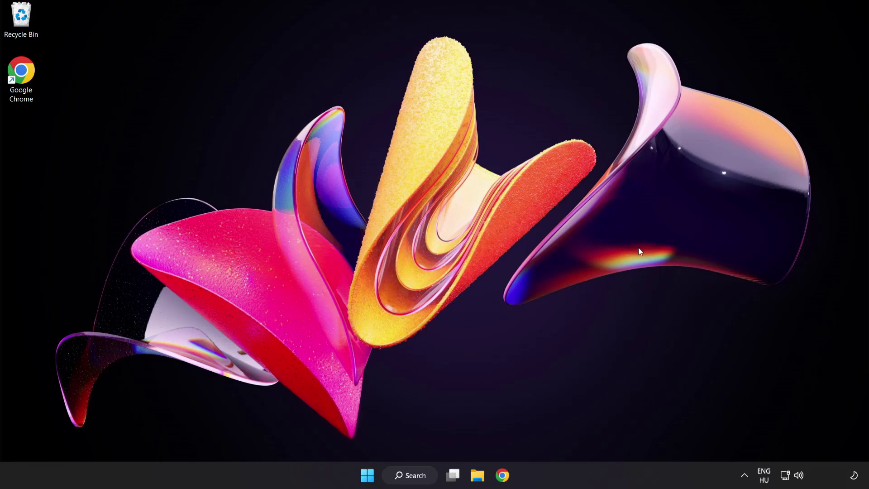
Search for cmd and run Command Prompt as administrator.
left_click(411, 475)
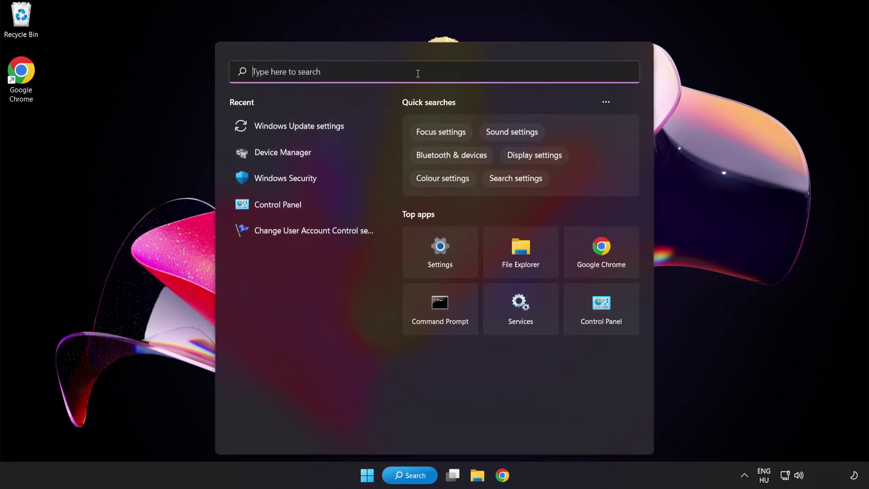
type("cmd")
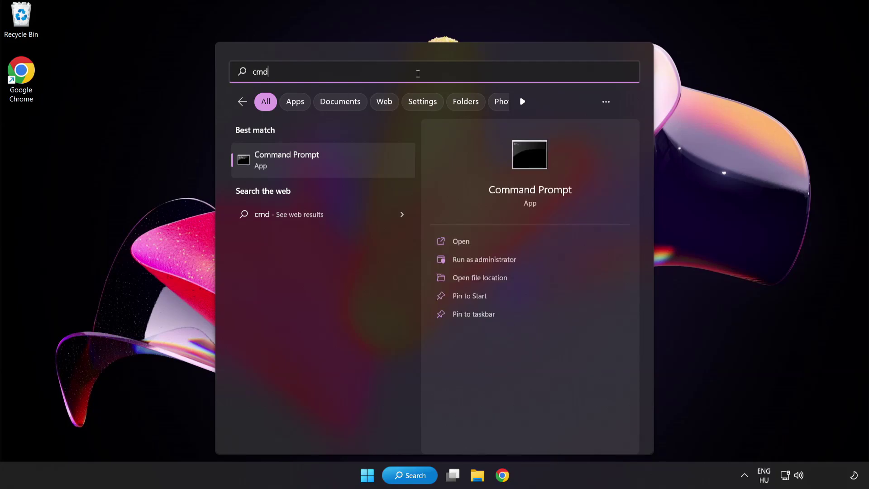
right_click(326, 167)
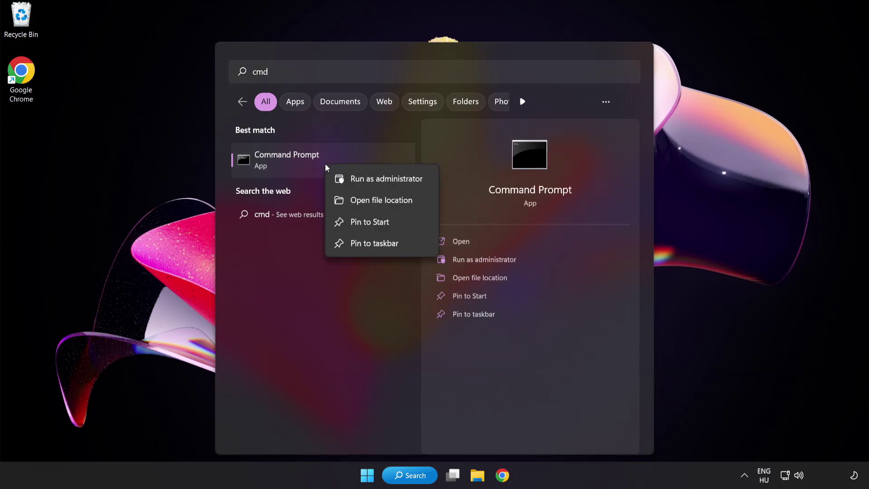
left_click(366, 181)
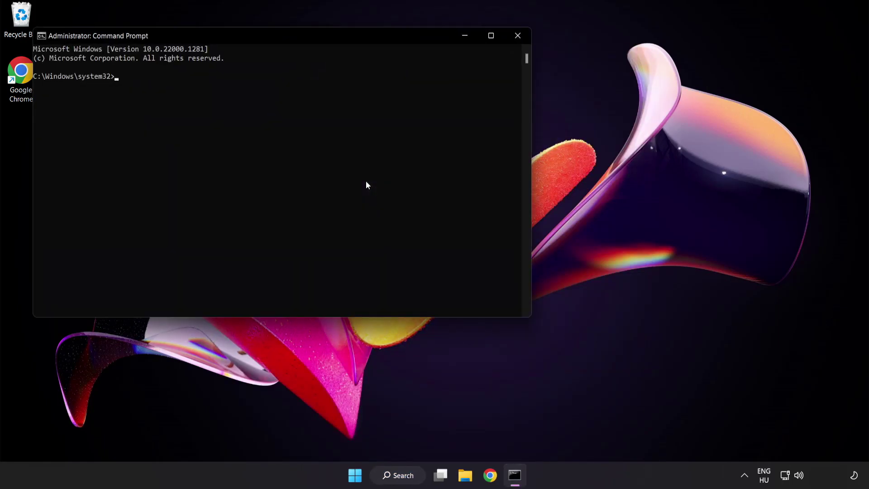
Run sfc /scannow until verification completes with no integrity violations, then close Command Prompt.
left_click_drag(247, 37, 377, 84)
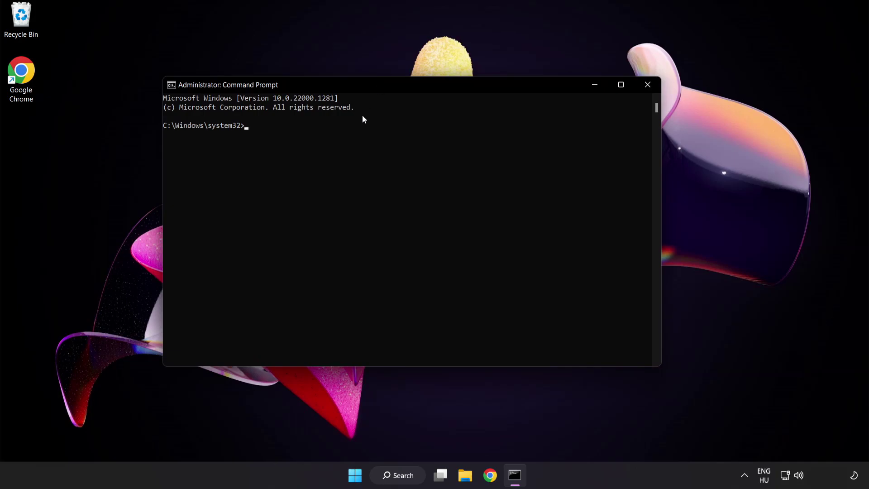
type("sfc ")
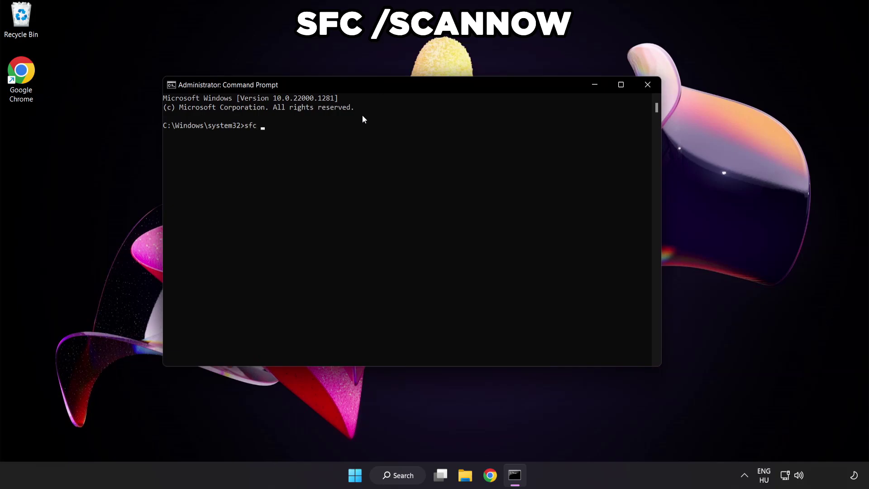
type("scannow")
key("Return")
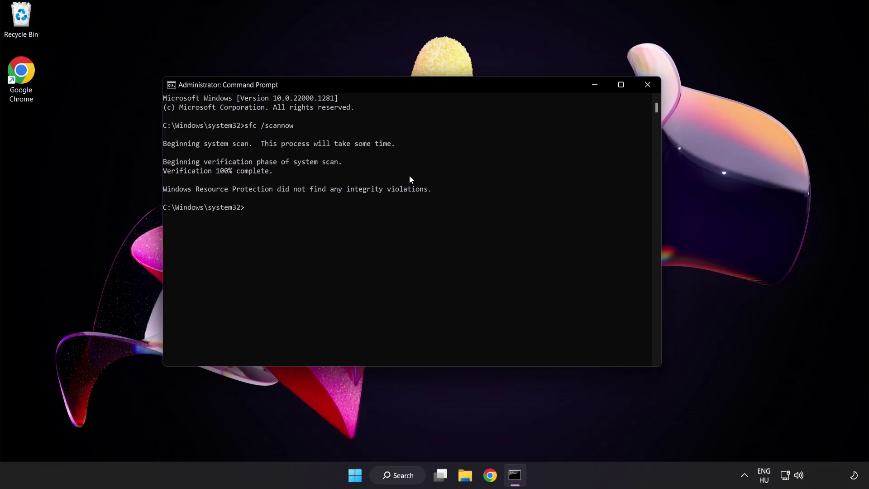
left_click(647, 86)
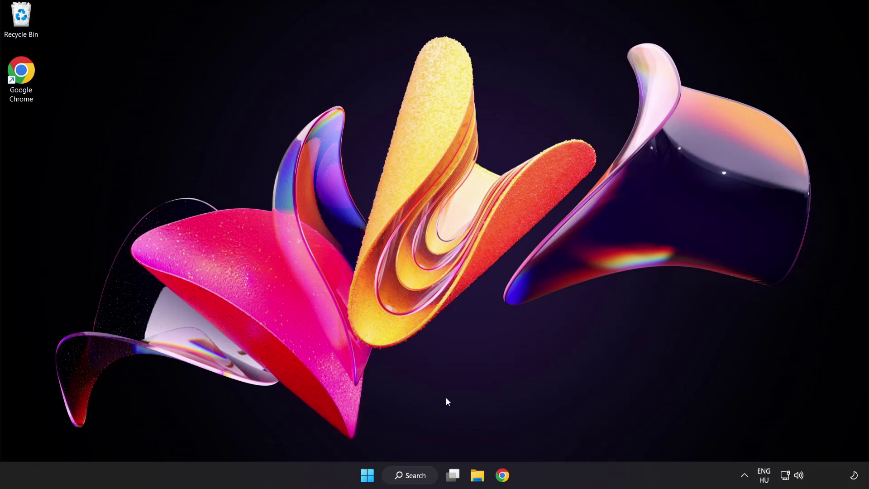
Open the Start menu's power options to show Restart.
key("super")
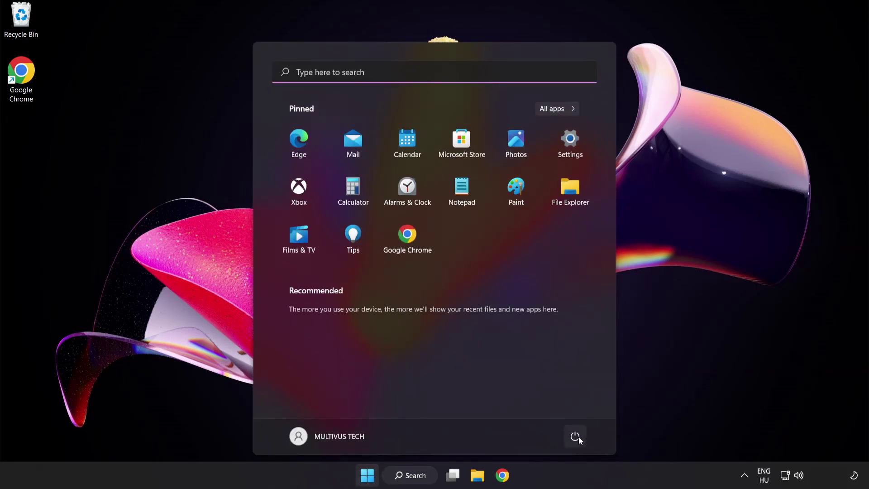
left_click(579, 437)
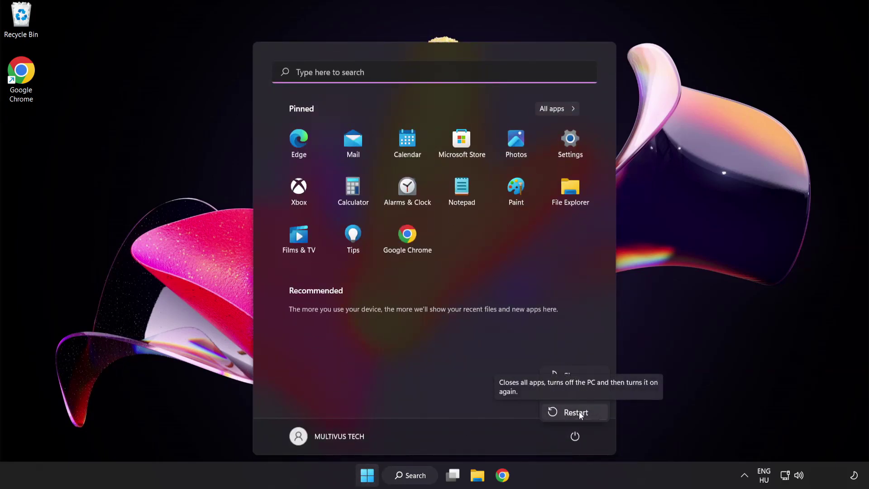